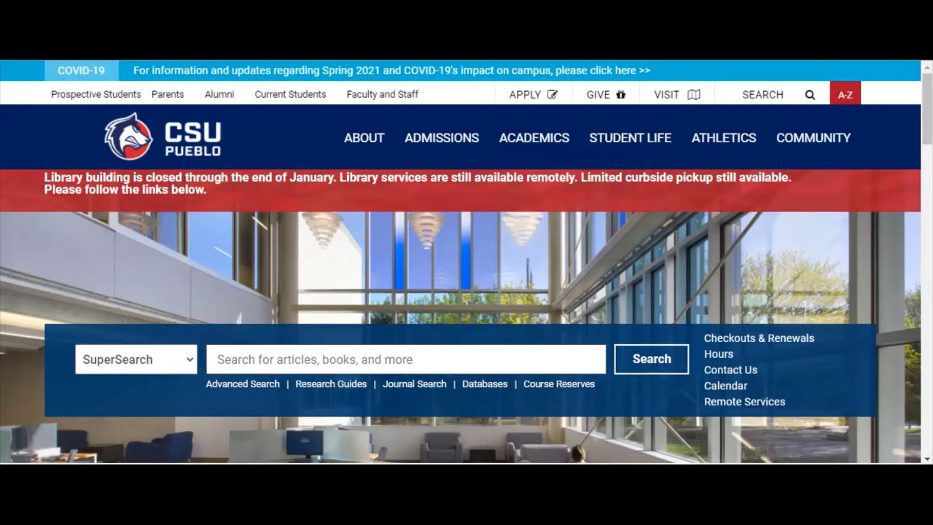
- Search the library's SuperSearch for "emancipation proclamation"
click(218, 359)
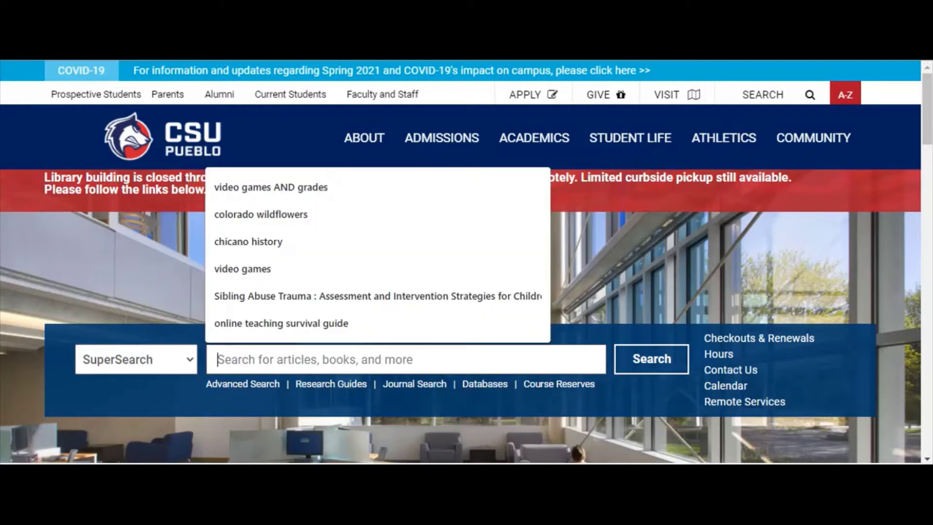
text(em)
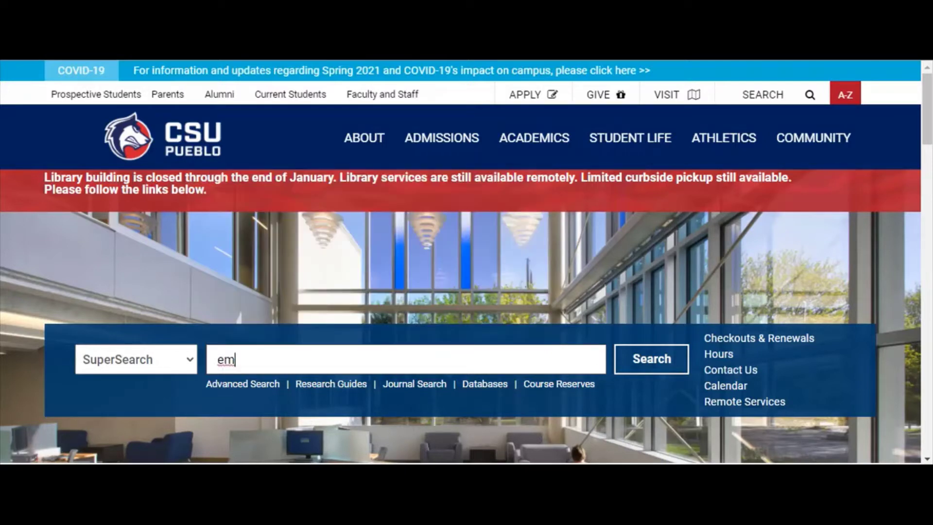
text(ancipation pr)
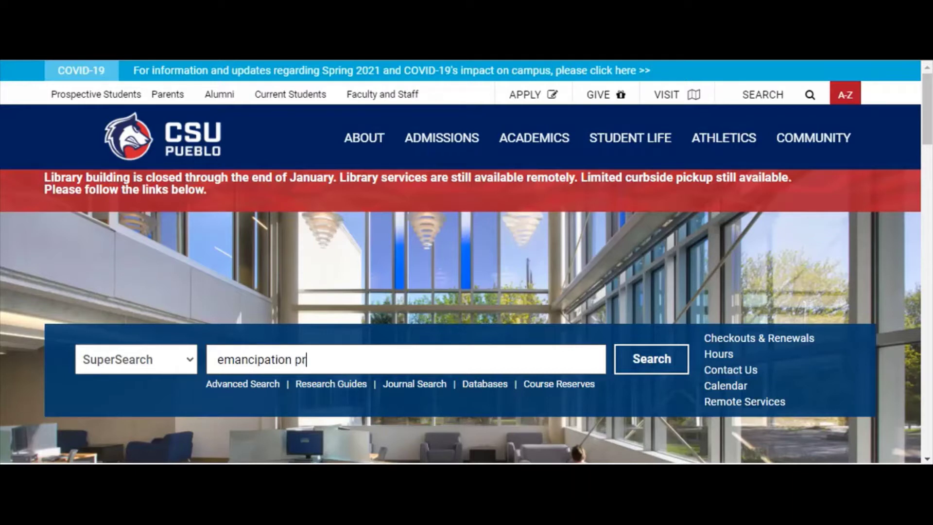
text(oclamation)
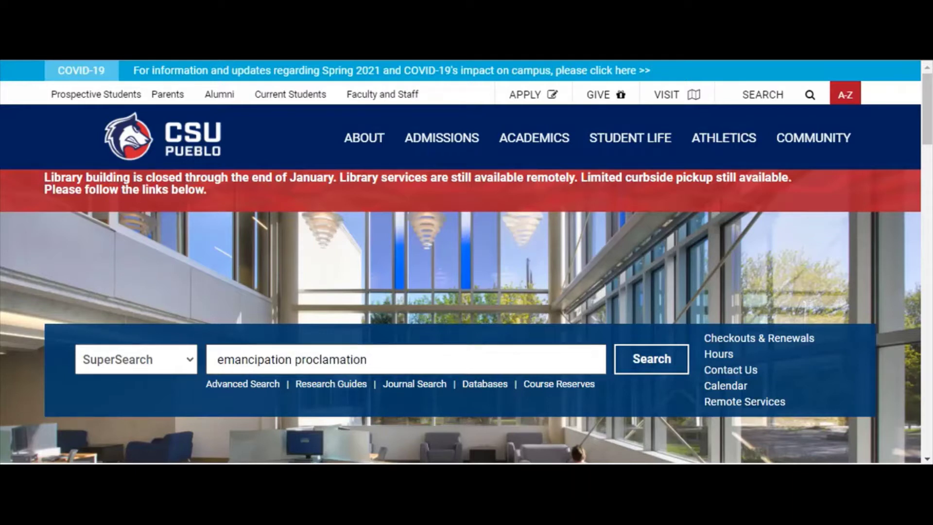
key(Return)
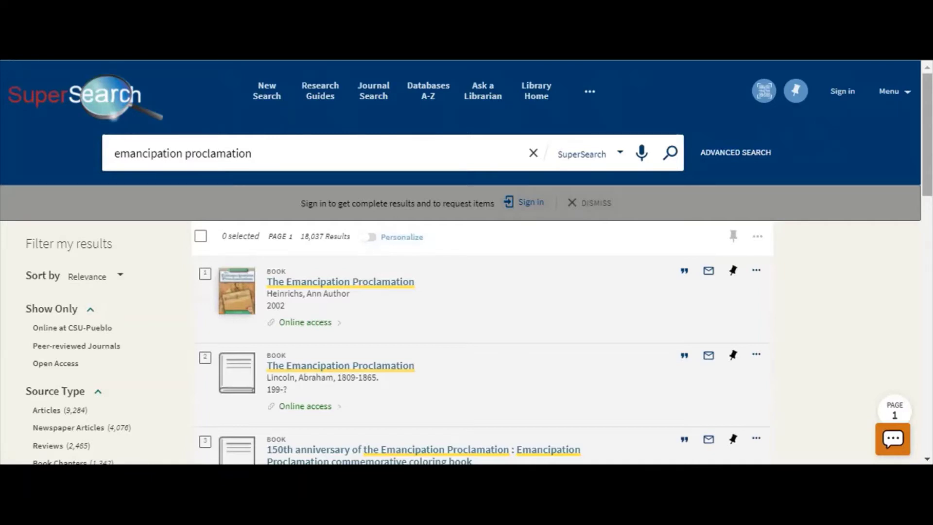
- Examine the first page of search results for source types, peer-review marks and full-text availability
scroll(467, 263, down, 3)
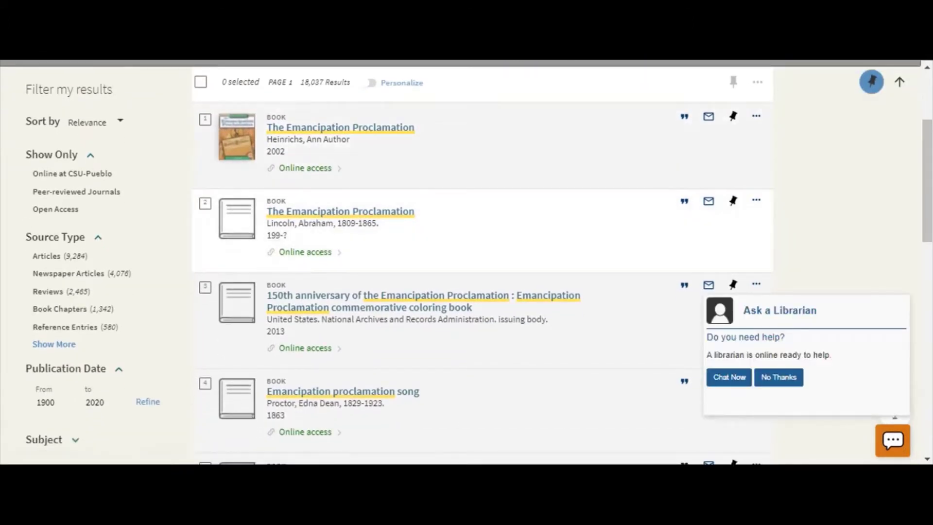
scroll(466, 263, down, 4)
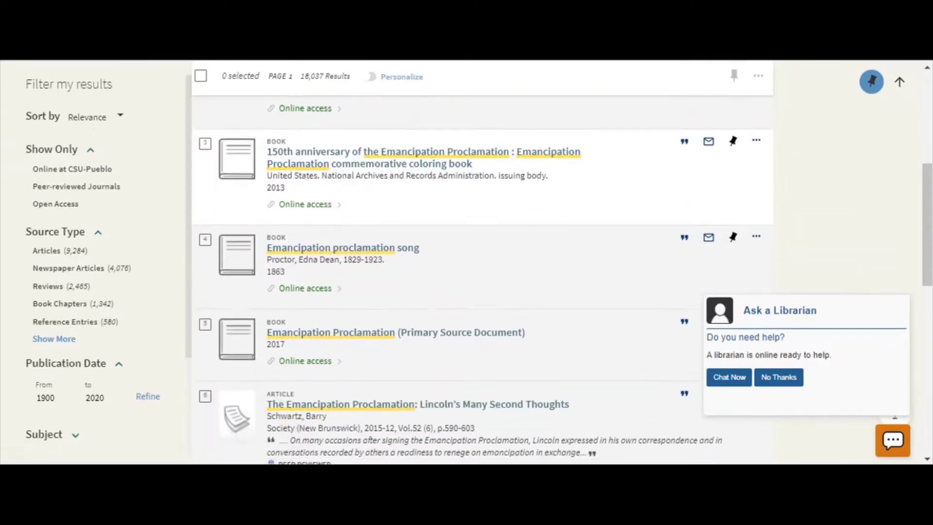
scroll(481, 262, down, 4)
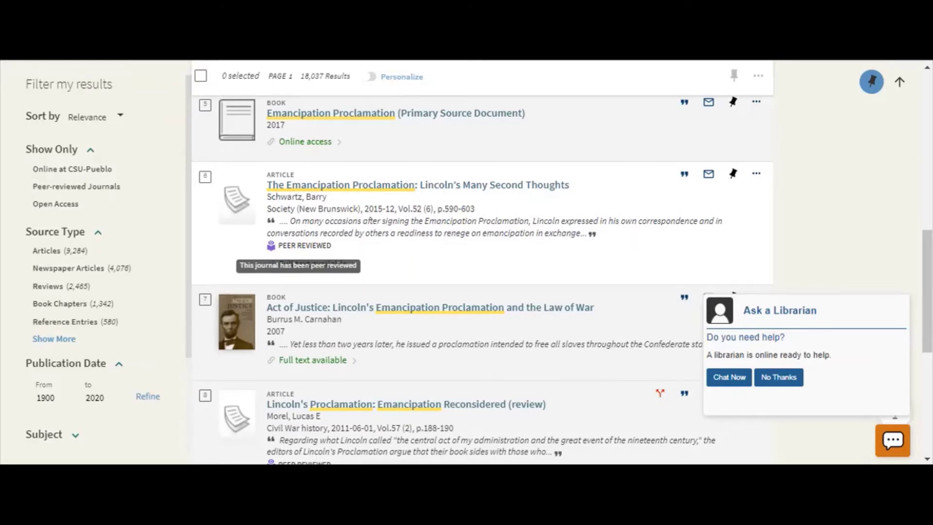
scroll(481, 280, down, 1)
scroll(481, 280, down, 7)
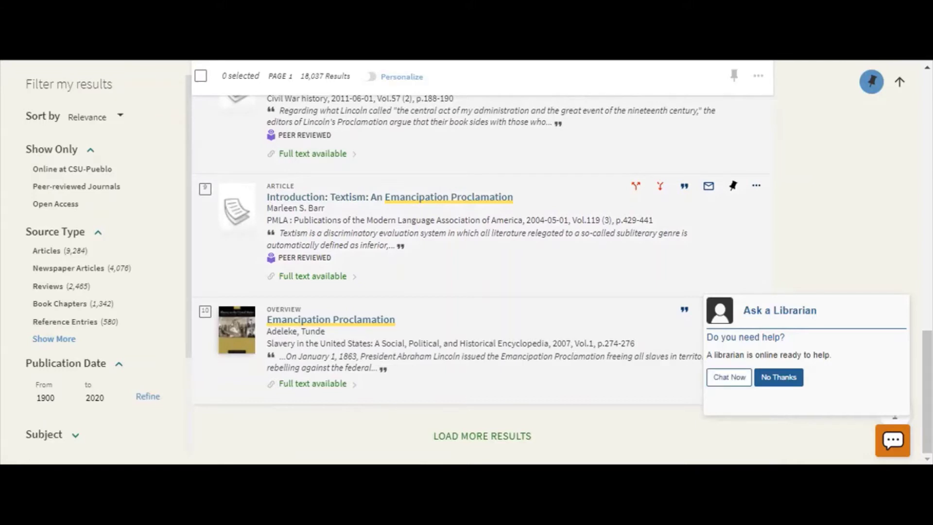
- Open the Ask a Librarian chat form and minimize it again
click(729, 377)
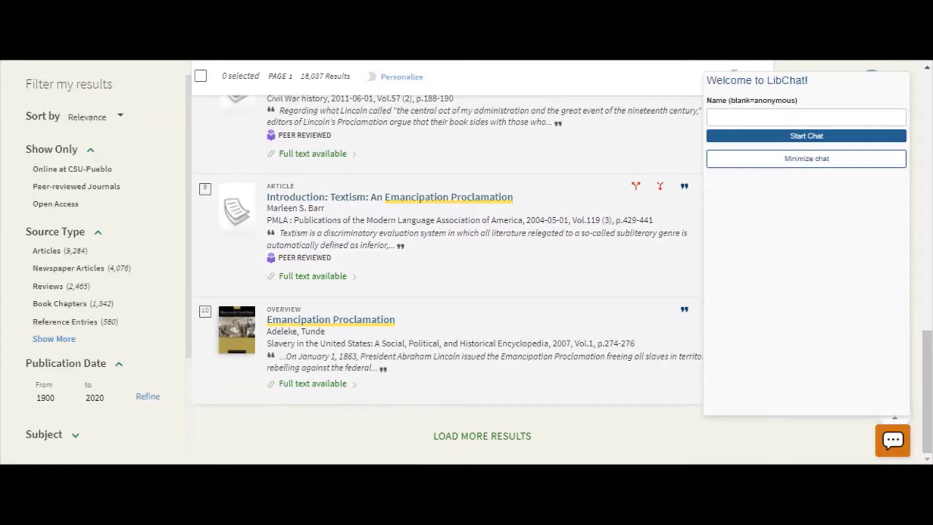
click(807, 159)
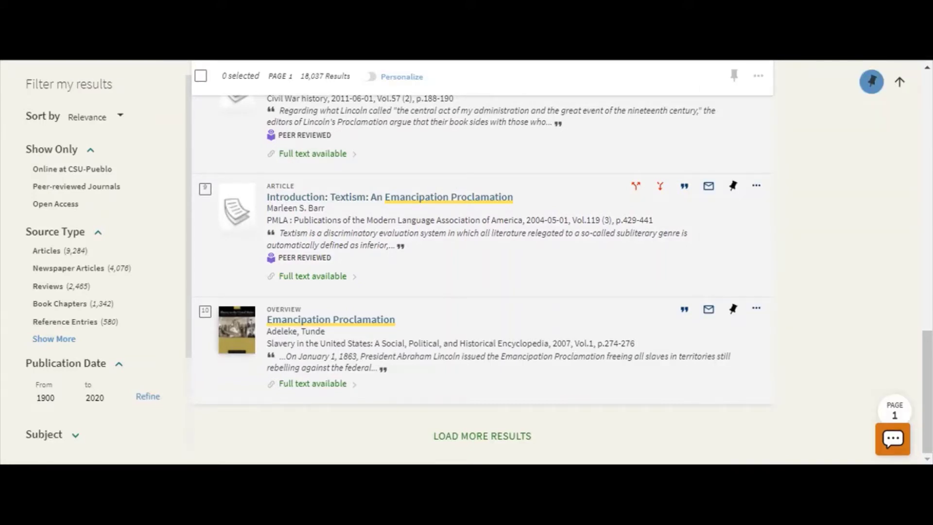
click(894, 440)
click(893, 440)
- Select the Online at CSU-Pueblo, Peer-reviewed Journals and Articles filters for the search results
click(22, 169)
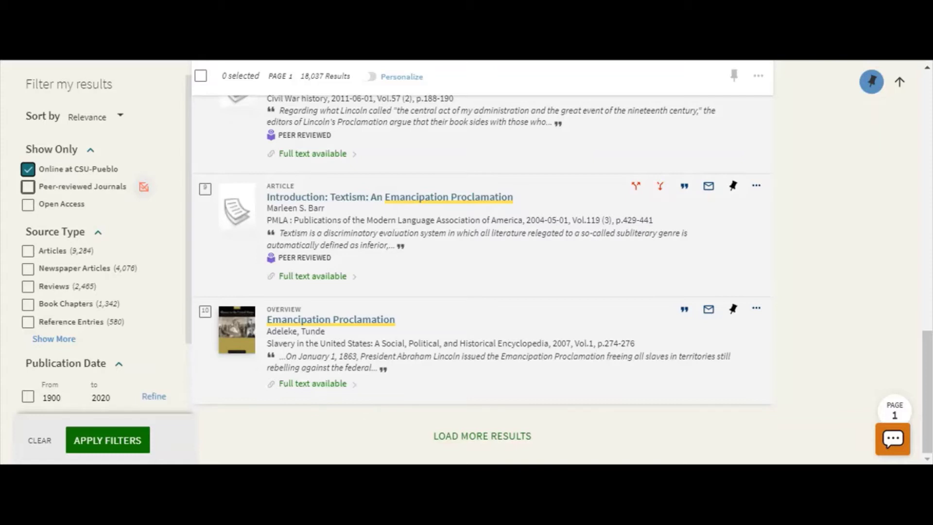
click(28, 187)
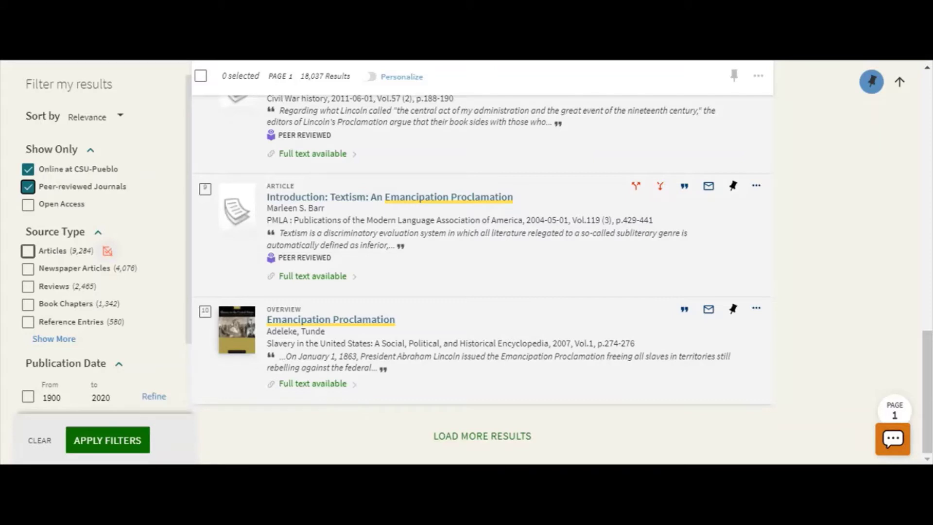
click(107, 251)
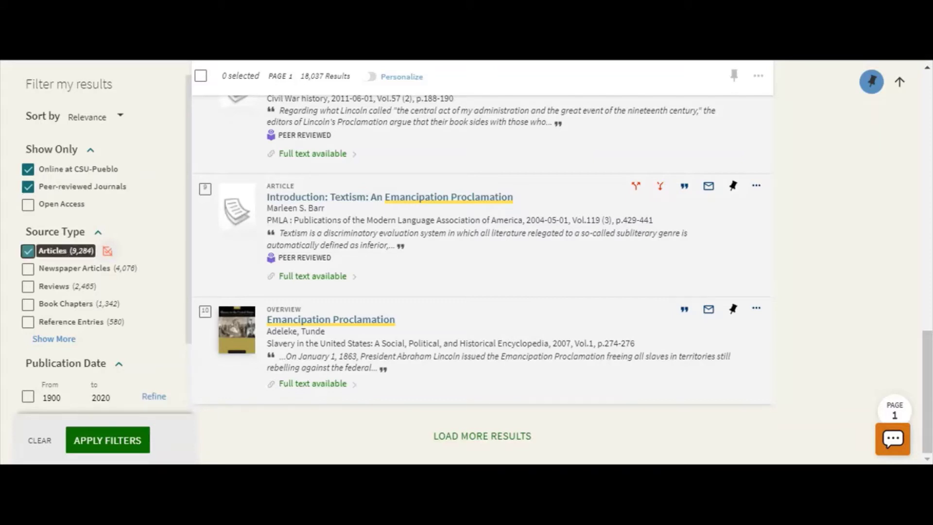
- Select the subject filters African Americans, Slavery, Emancipation Of Slaves and Racism
scroll(97, 238, down, 3)
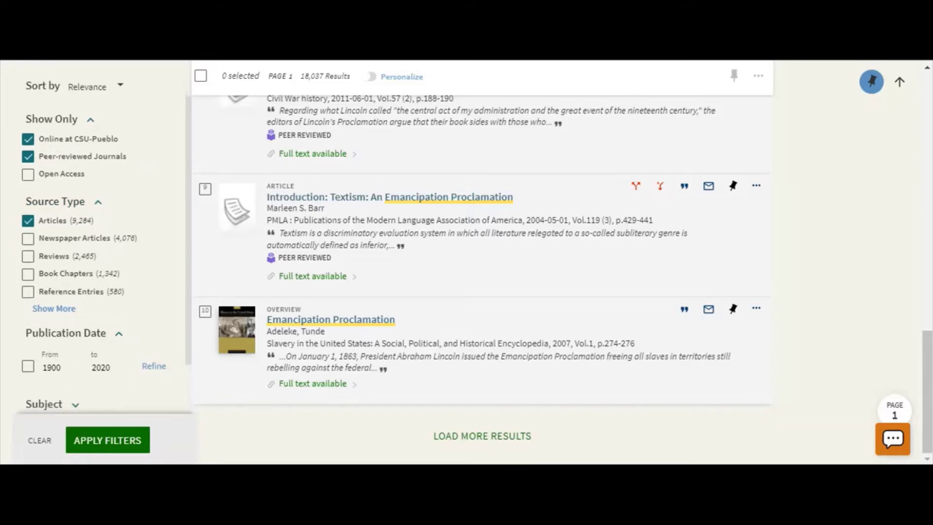
scroll(103, 243, down, 1)
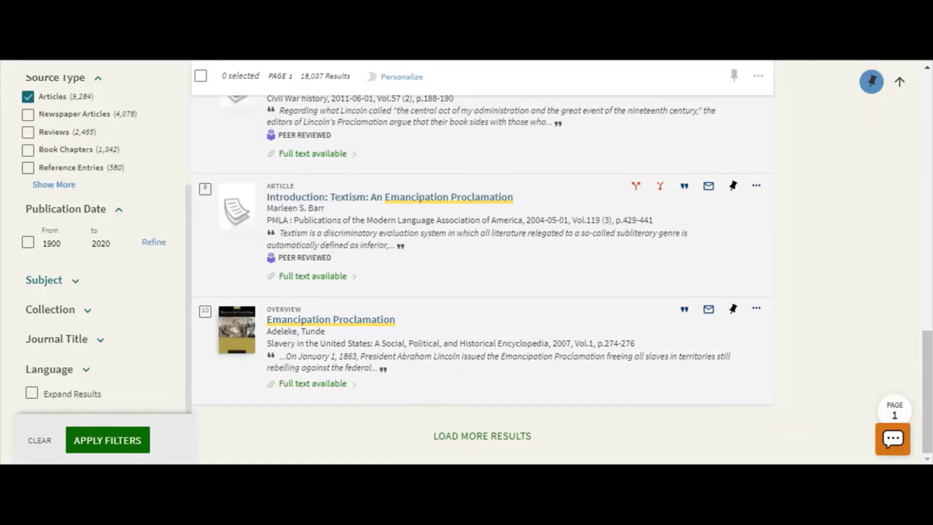
click(44, 280)
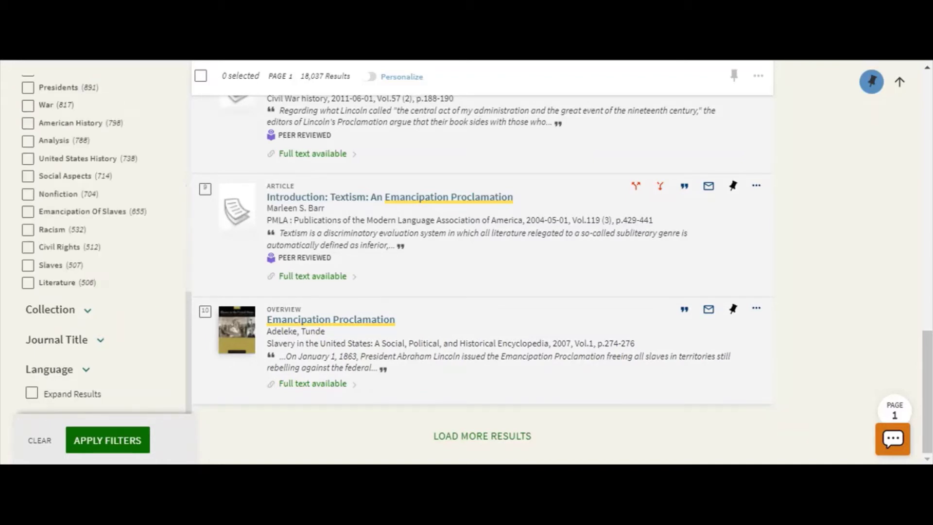
scroll(97, 243, up, 4)
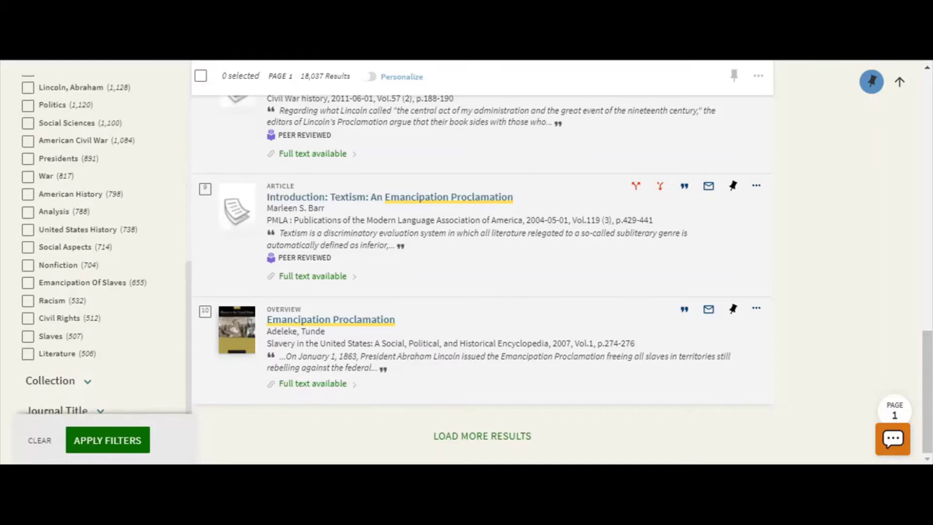
scroll(97, 243, up, 1)
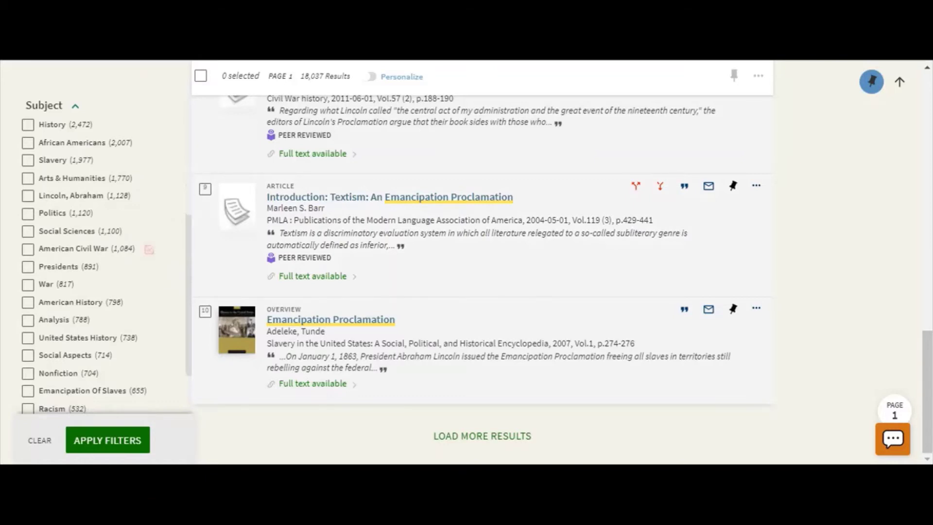
click(28, 142)
click(28, 160)
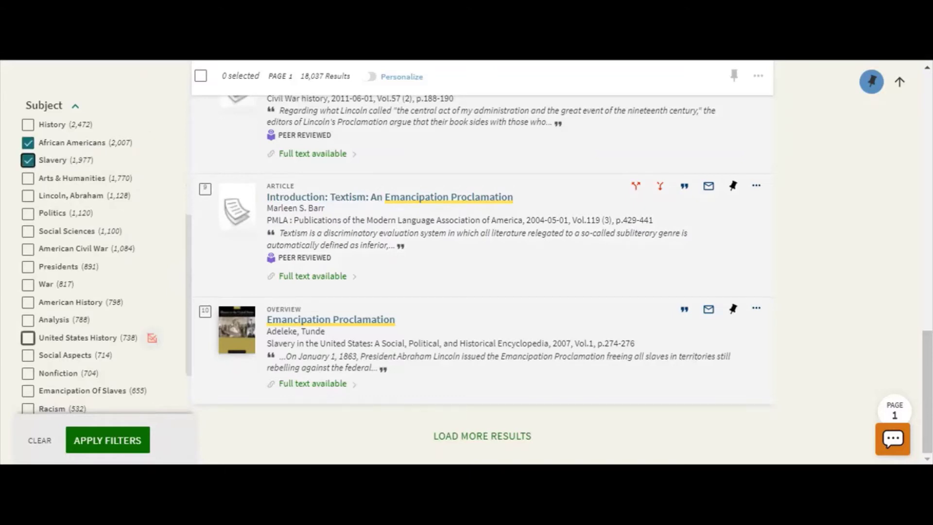
click(27, 390)
click(27, 409)
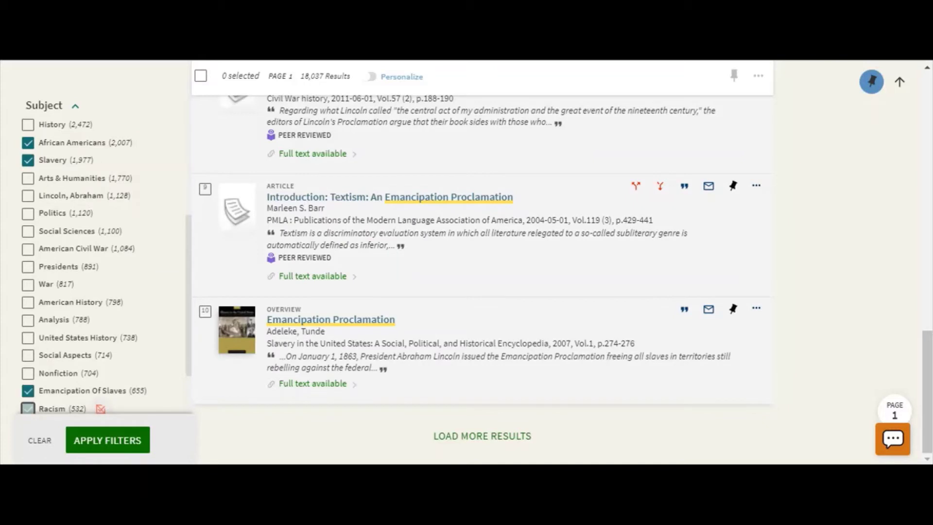
- Restrict the language to English and apply all the selected filters to the results
scroll(102, 243, down, 4)
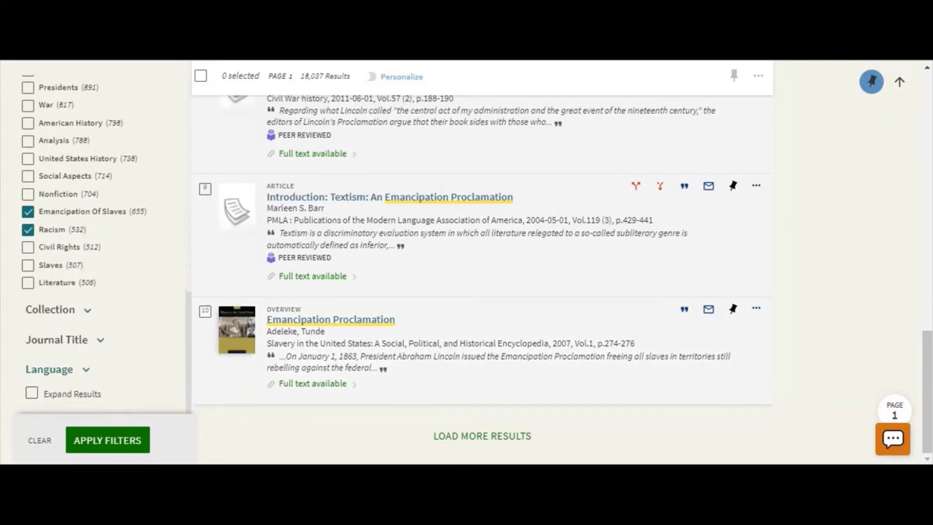
click(49, 369)
scroll(48, 243, down, 5)
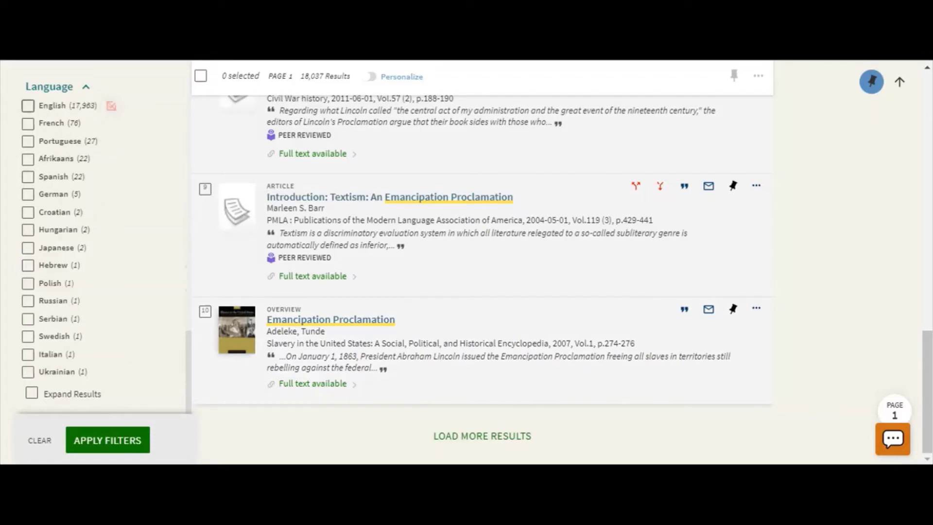
click(27, 106)
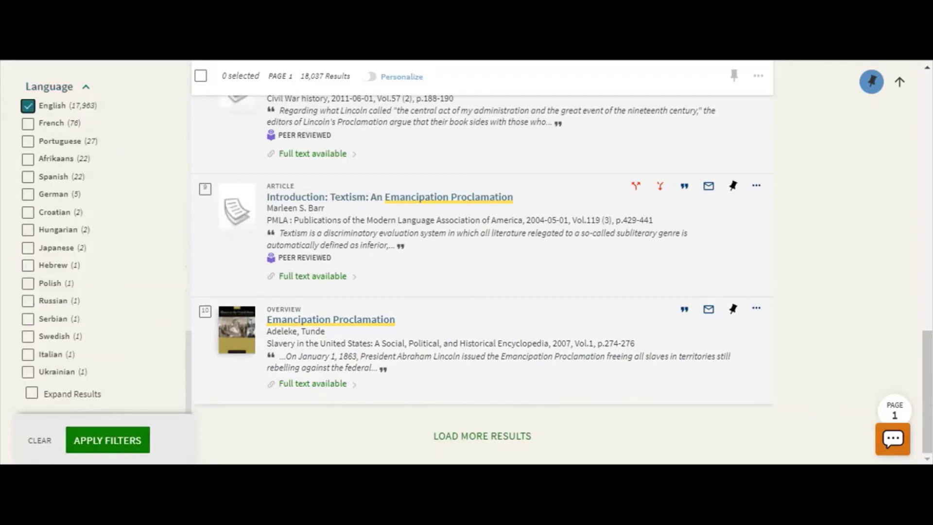
click(108, 440)
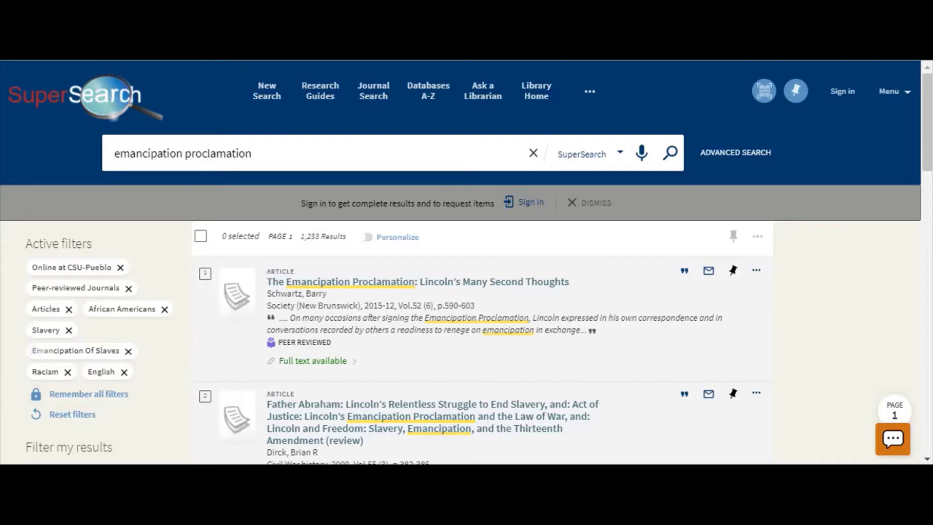
- Remove the African Americans subject from the active filters and look over the narrowed results
click(164, 309)
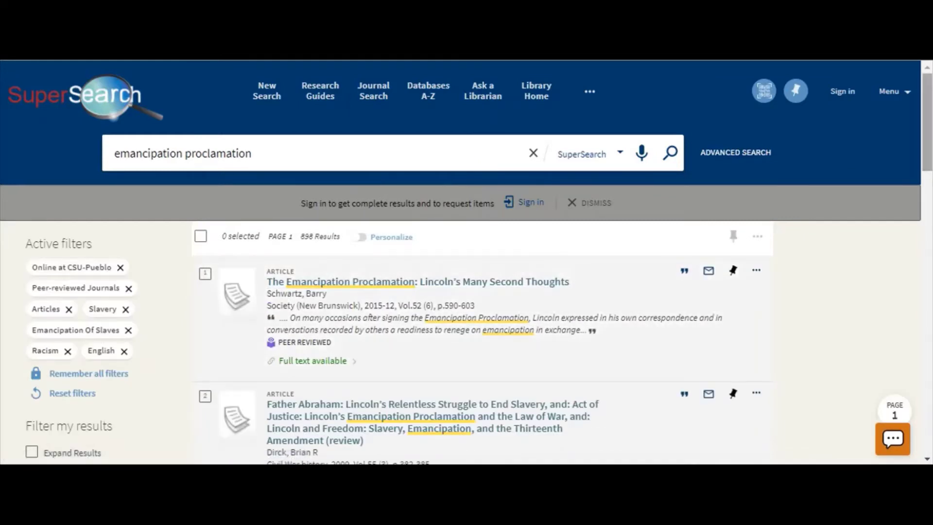
scroll(466, 263, down, 2)
scroll(467, 262, down, 2)
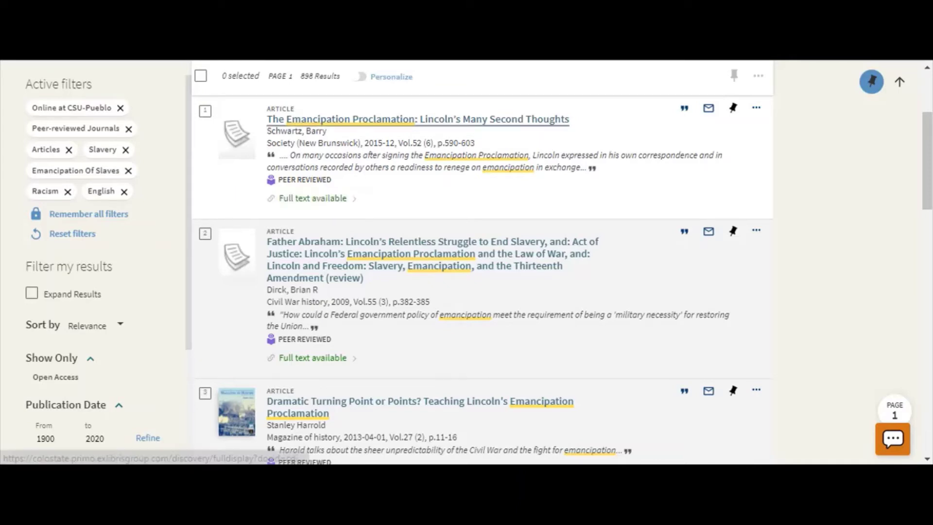
- Open the article "The Emancipation Proclamation: Lincoln's Many Second Thoughts" and review its full-text sources, description and sending options
click(418, 119)
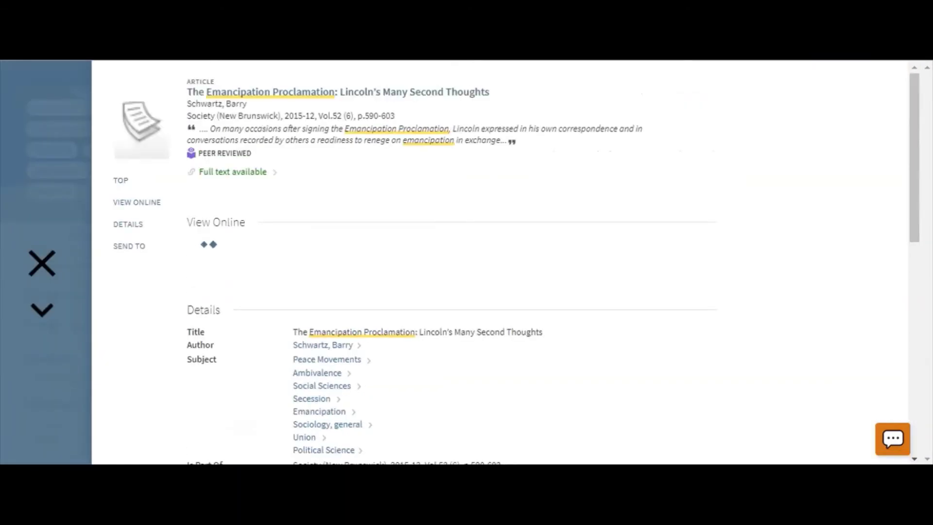
scroll(226, 175, down, 3)
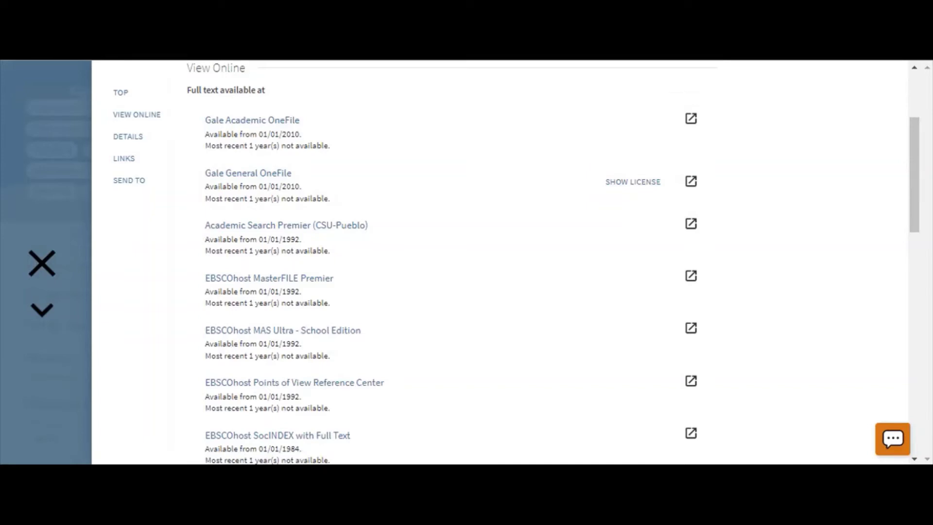
scroll(500, 263, down, 5)
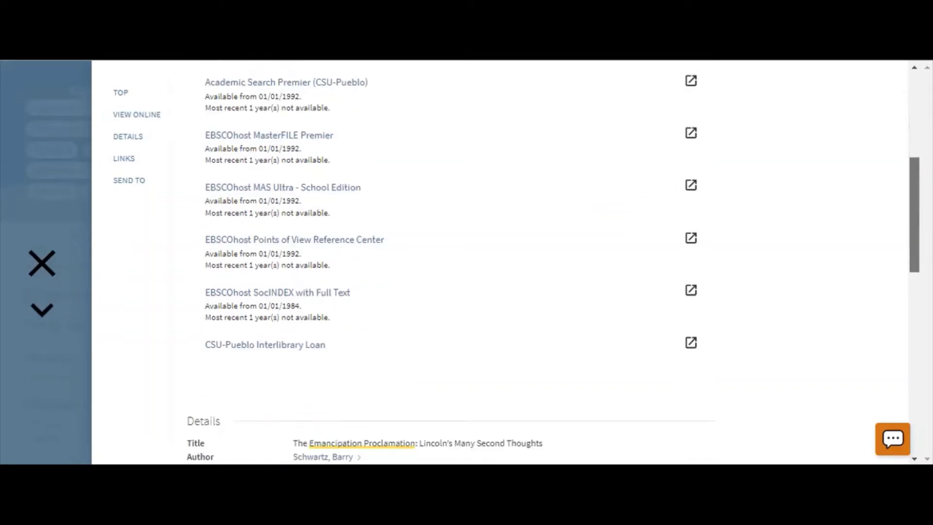
scroll(499, 262, down, 4)
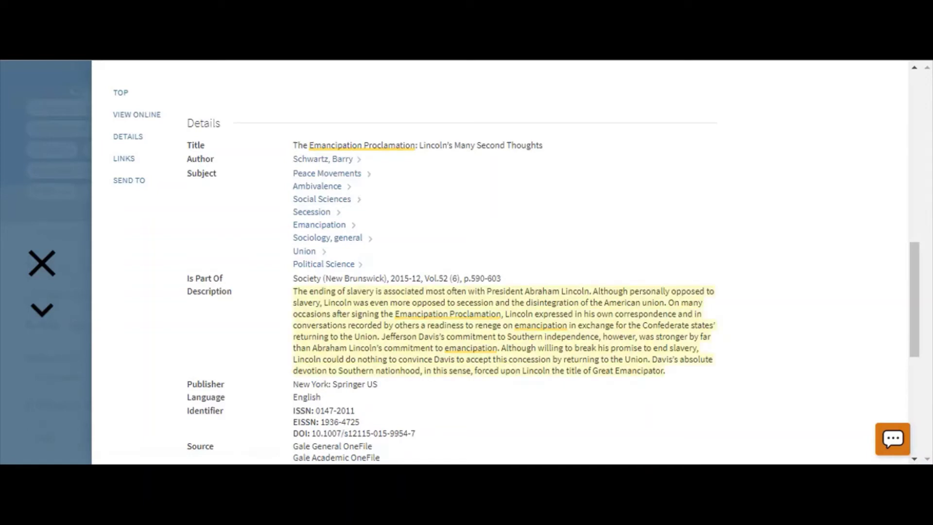
drag(915, 300, 914, 395)
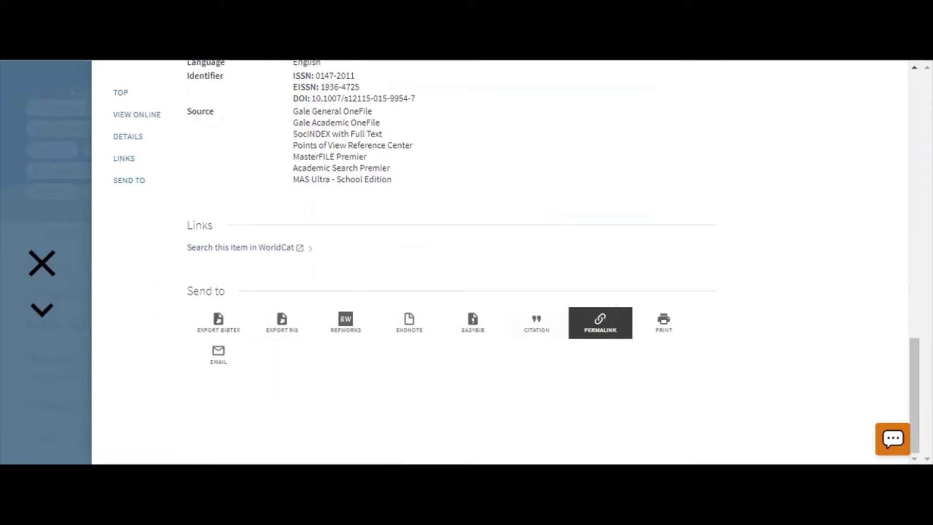
- Display the article's permalink and its citation in MLA (7th edition) style
click(600, 323)
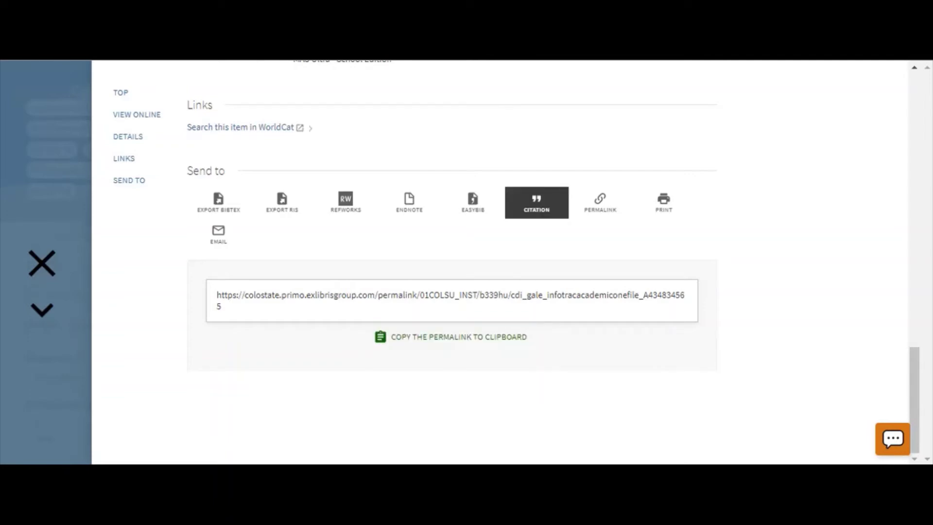
click(537, 202)
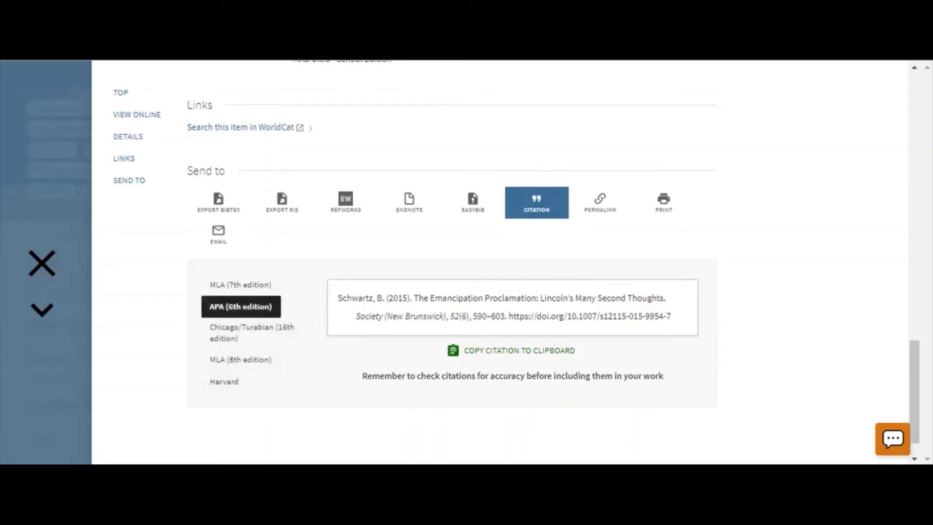
click(241, 284)
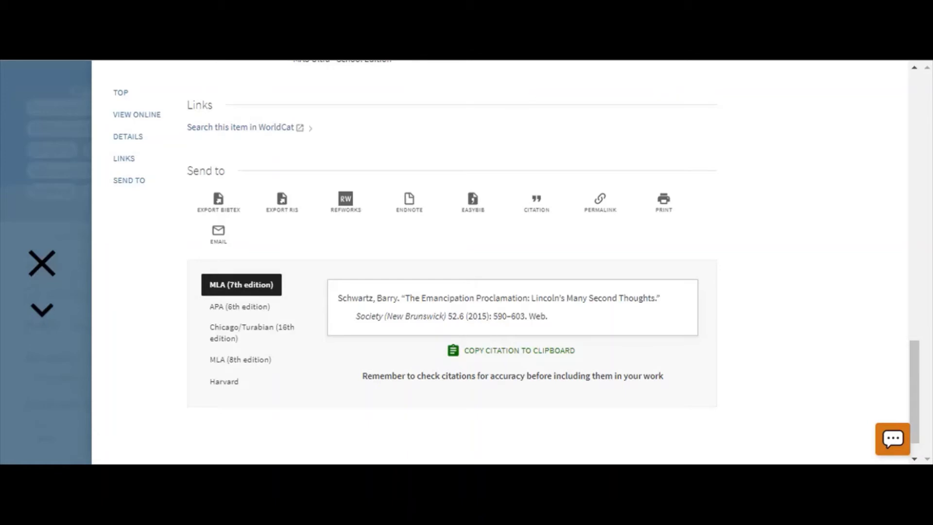
- Open the article's record in Academic Search Premier (CSU-Pueblo) and review its subject terms, abstract and publication details
drag(914, 392, 915, 126)
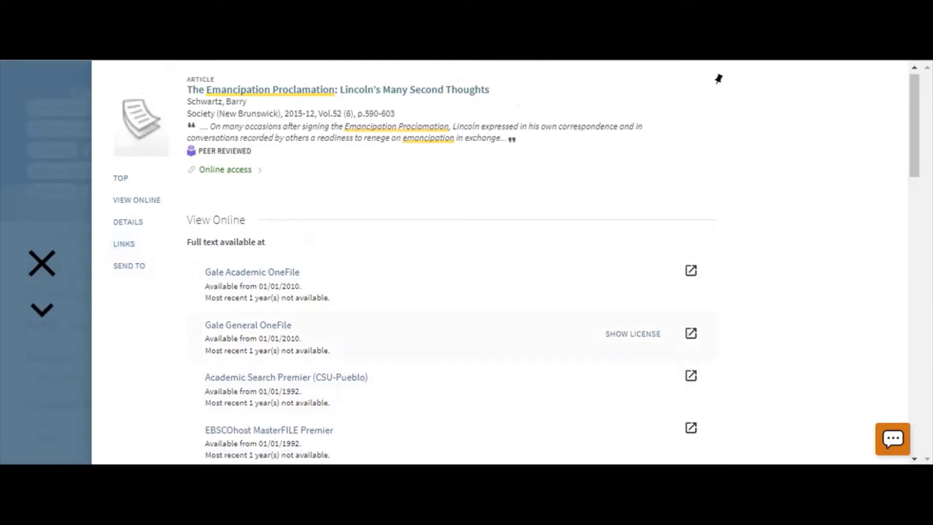
click(286, 378)
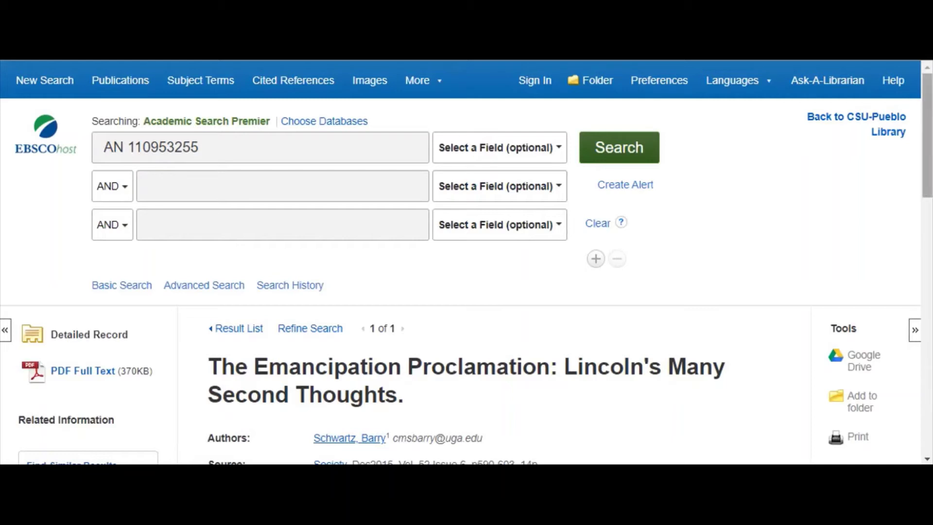
scroll(466, 263, down, 4)
scroll(856, 295, down, 1)
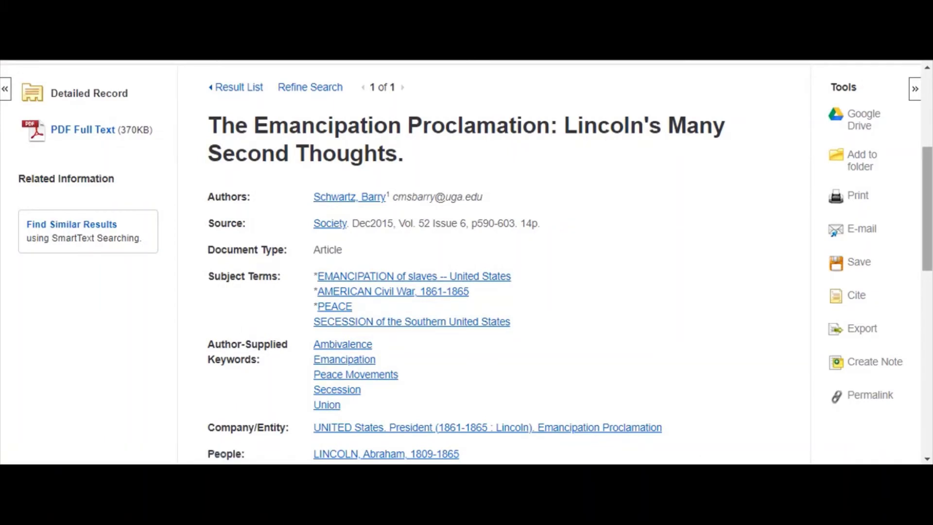
scroll(466, 263, down, 5)
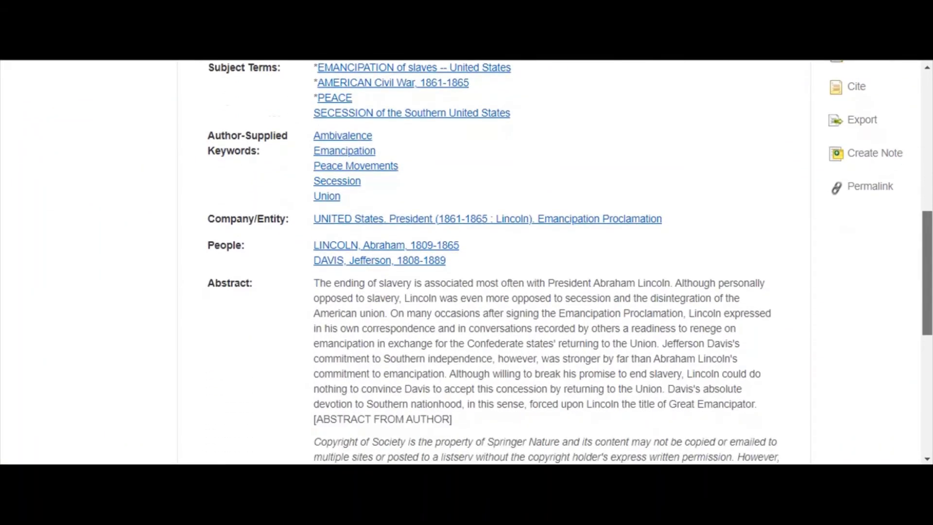
scroll(466, 263, down, 5)
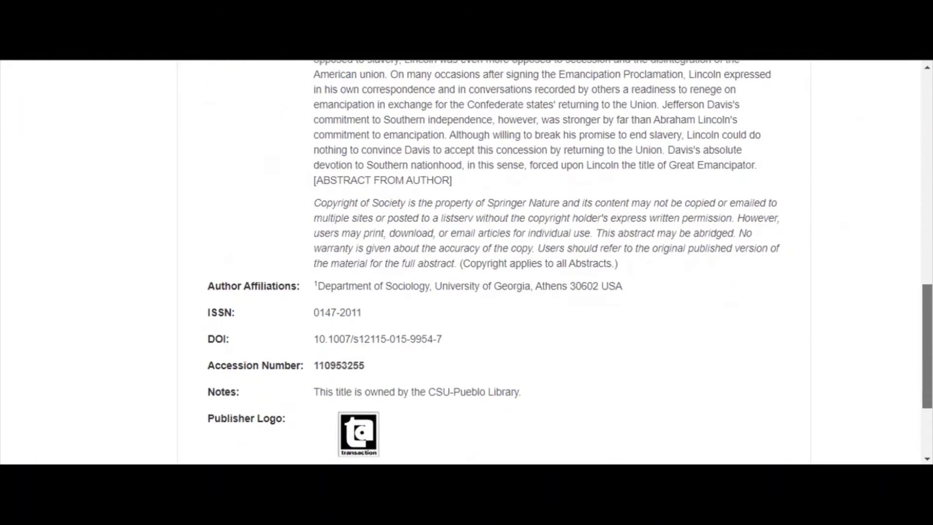
scroll(467, 263, down, 1)
scroll(467, 262, up, 5)
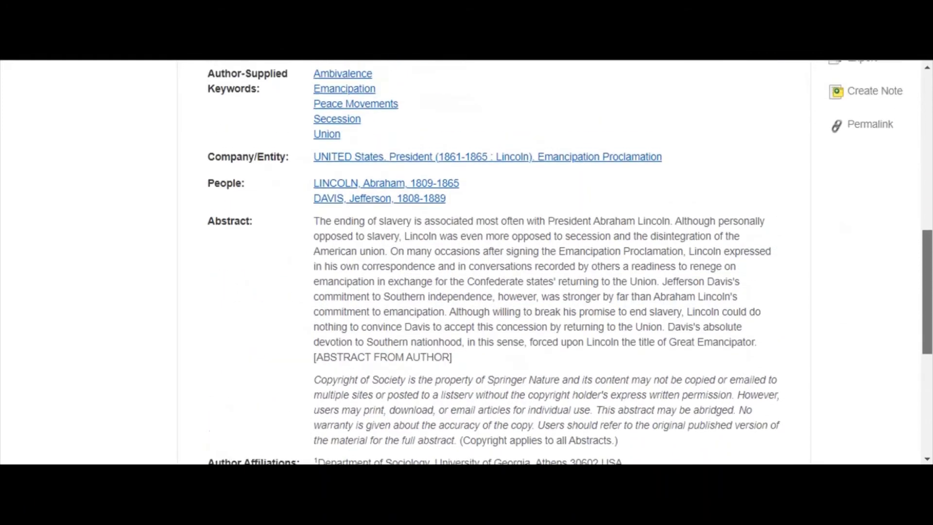
scroll(467, 263, up, 10)
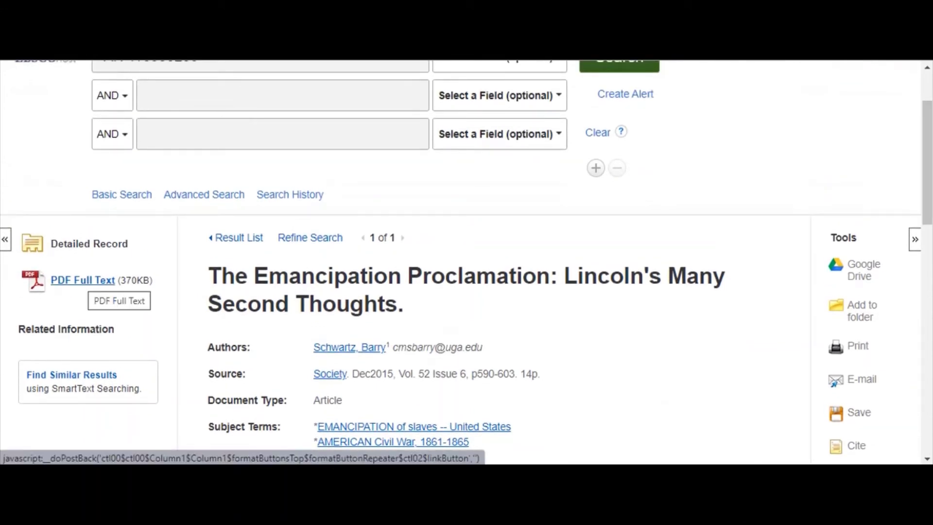
- View the article's PDF full text, and return to SuperSearch to close the article's record
click(90, 280)
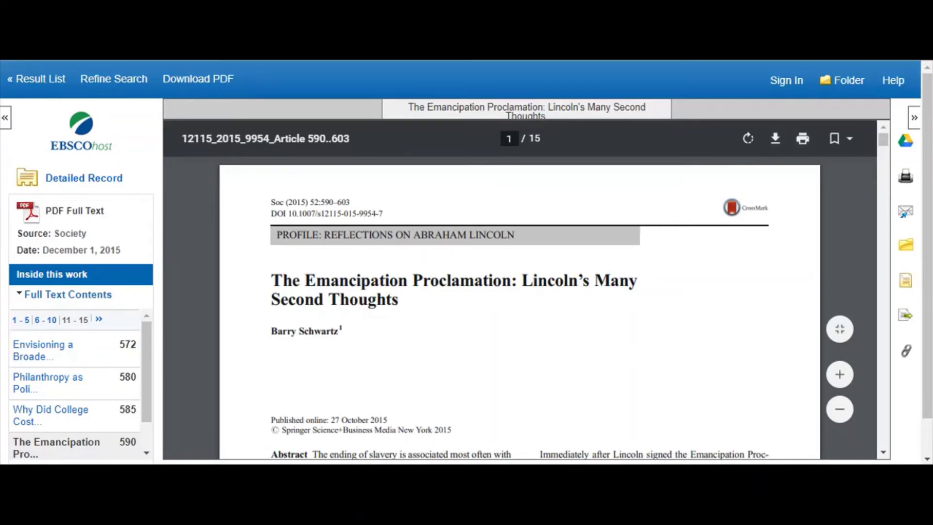
scroll(520, 306, down, 15)
scroll(520, 306, down, 2)
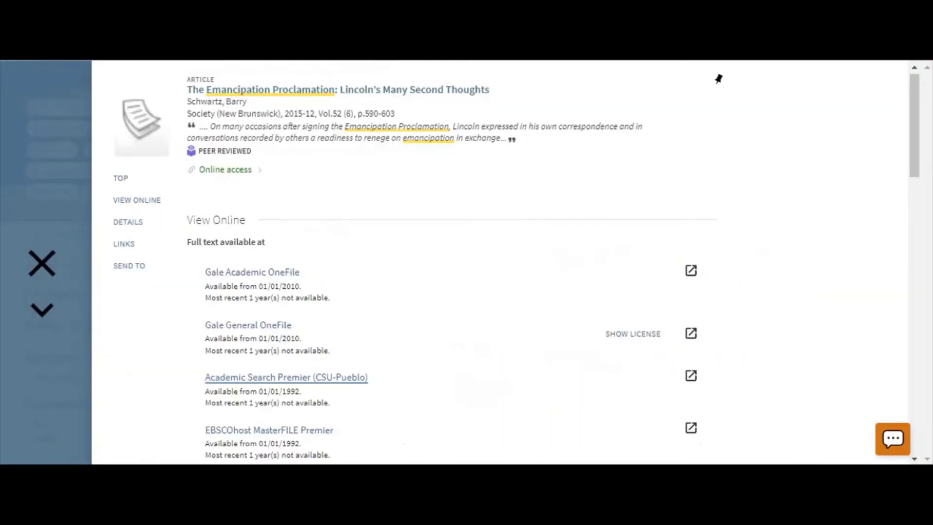
click(42, 263)
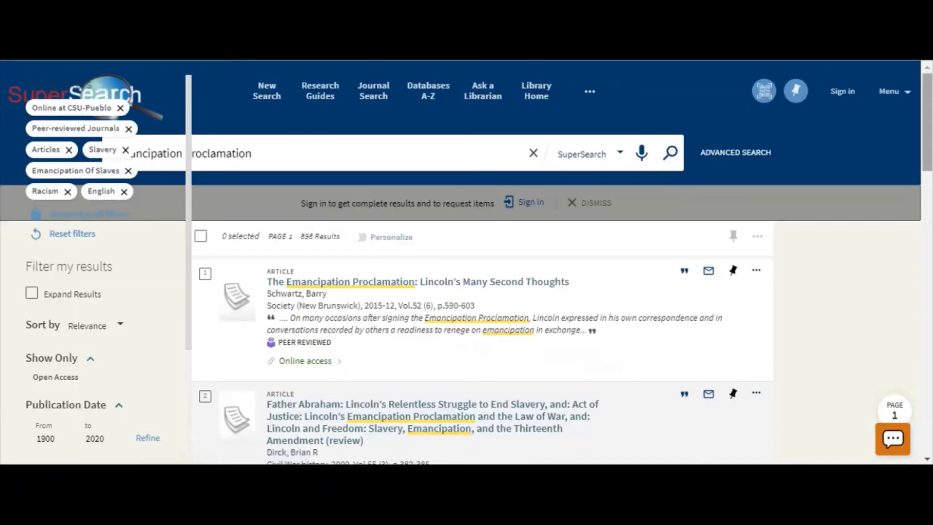
- Open the result "Dramatic Turning Point or Points? Teaching Lincoln's Emancipation Proclamation", review its full-text sources and follow its CSU-Pueblo Interlibrary Loan link
scroll(481, 292, down, 6)
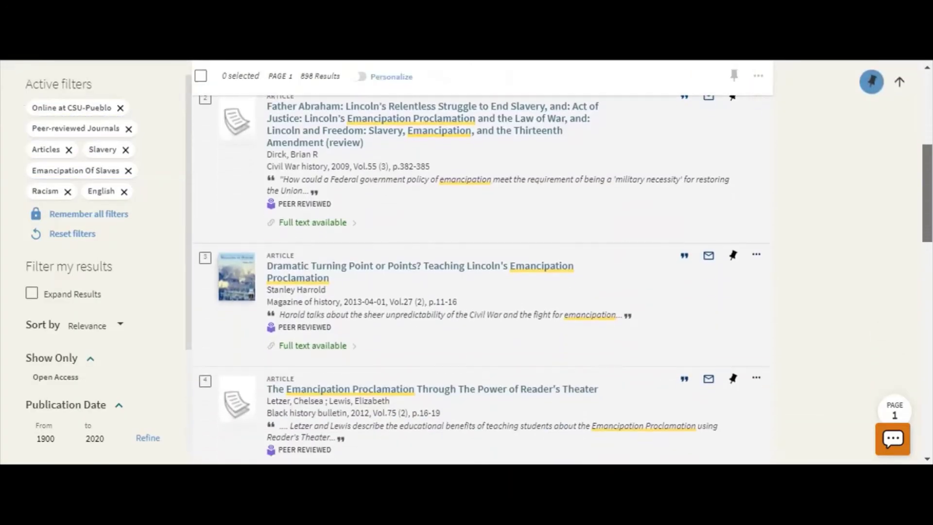
scroll(481, 292, down, 3)
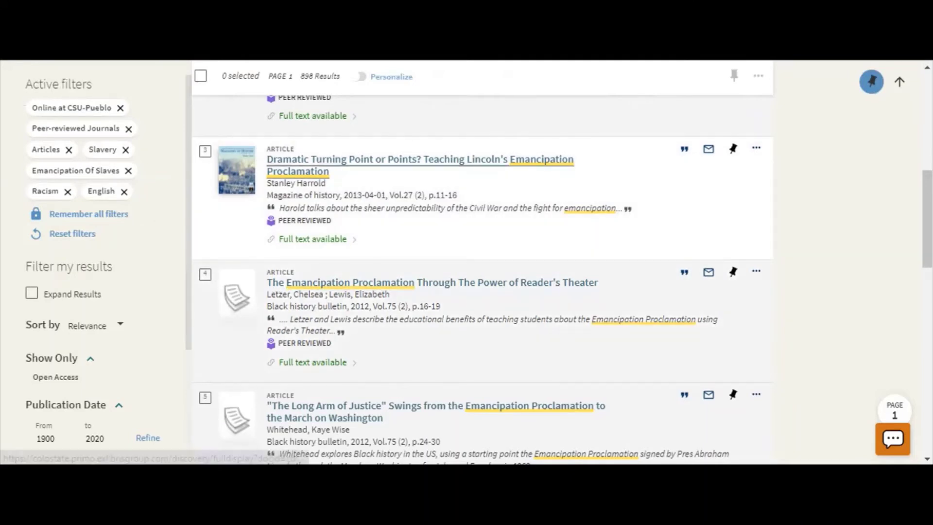
click(420, 160)
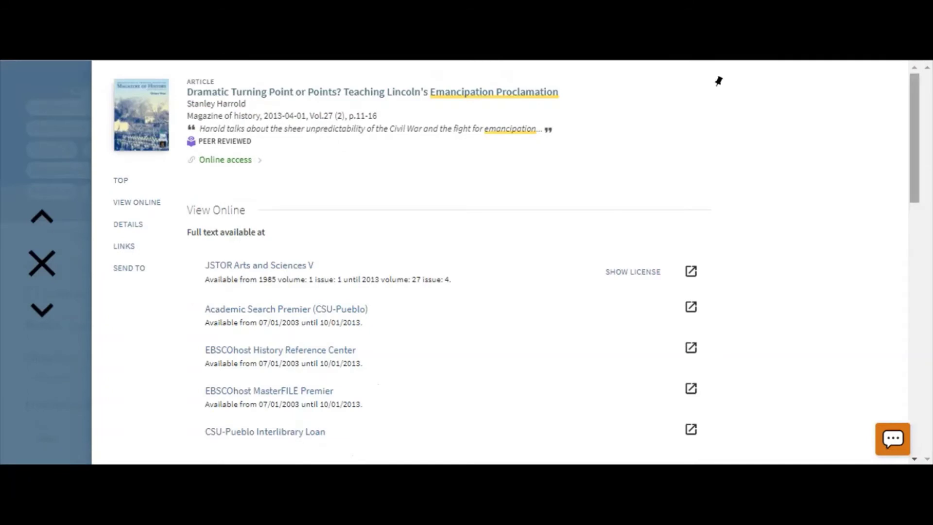
scroll(719, 81, down, 2)
scroll(506, 262, down, 3)
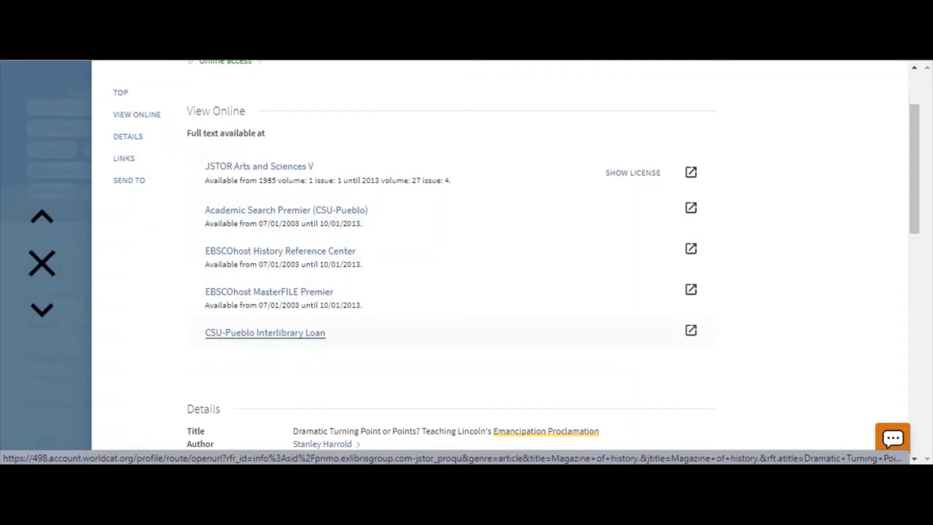
click(266, 333)
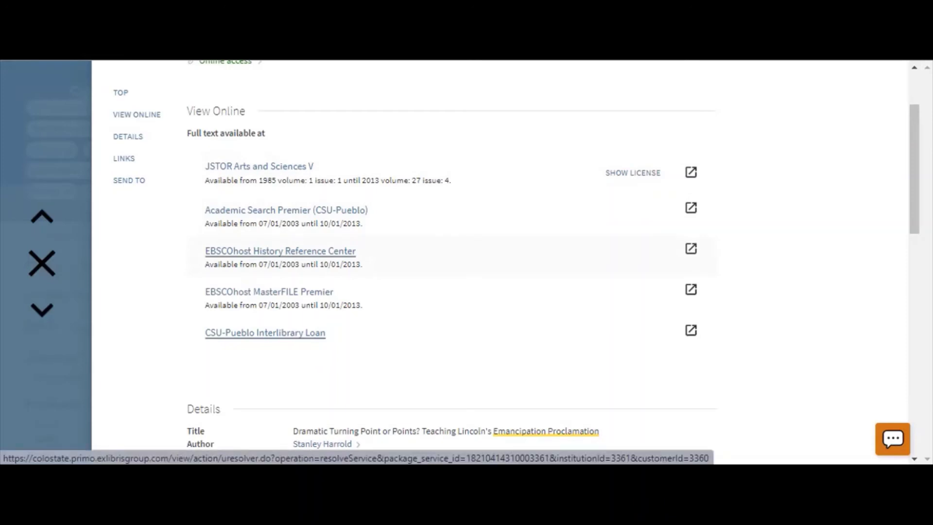
- Open the article through EBSCOhost History Reference Center, view its PDF full text, and return to the SuperSearch results
click(281, 251)
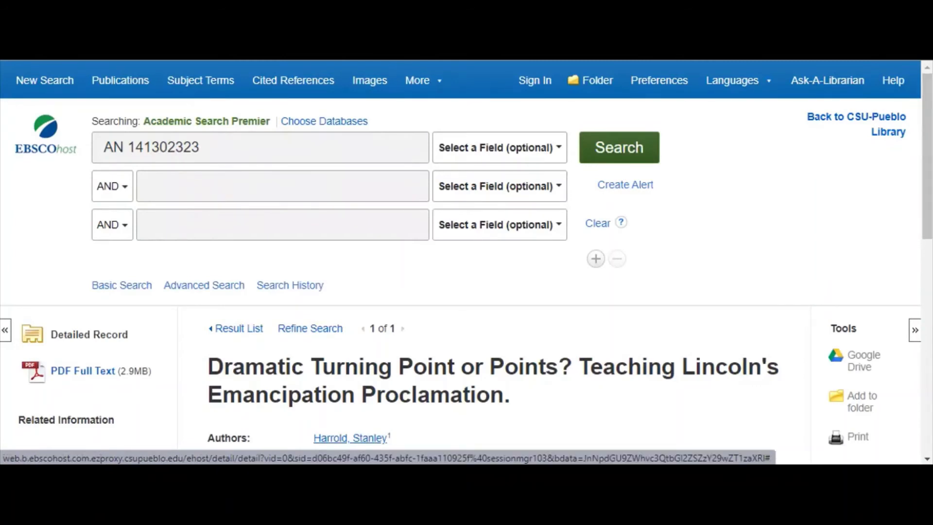
click(82, 371)
drag(927, 156, 927, 239)
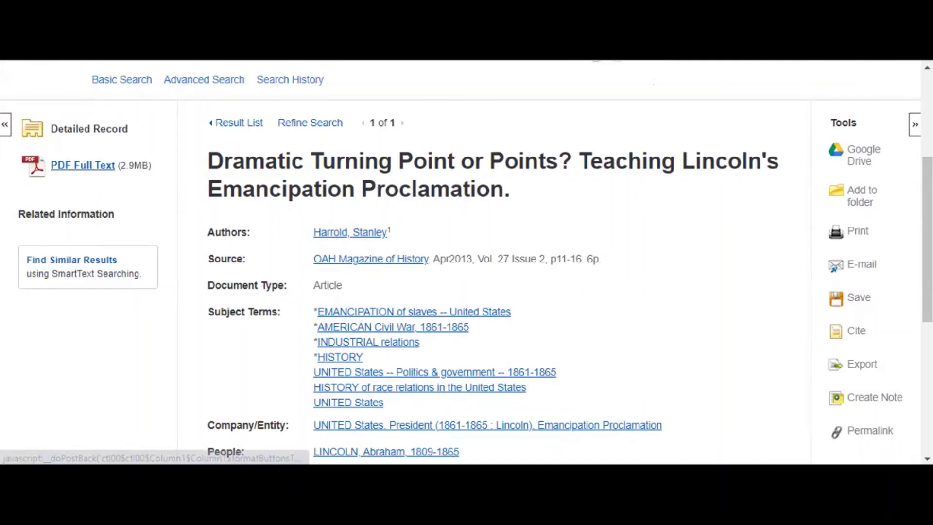
click(82, 166)
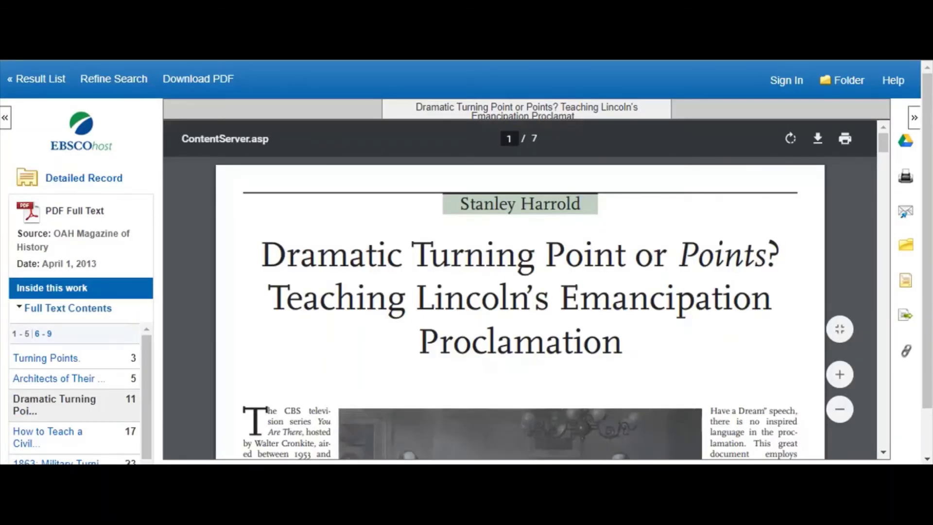
scroll(521, 311, down, 5)
scroll(520, 311, up, 1)
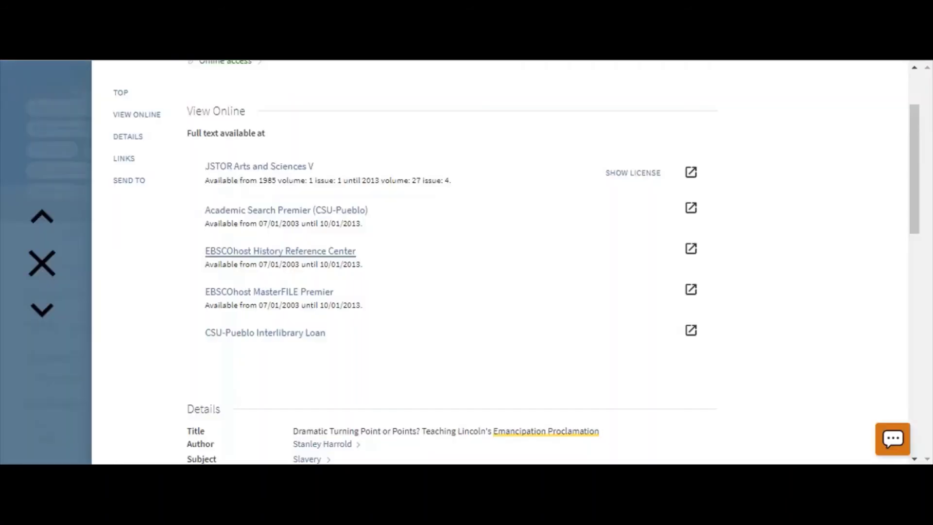
click(42, 263)
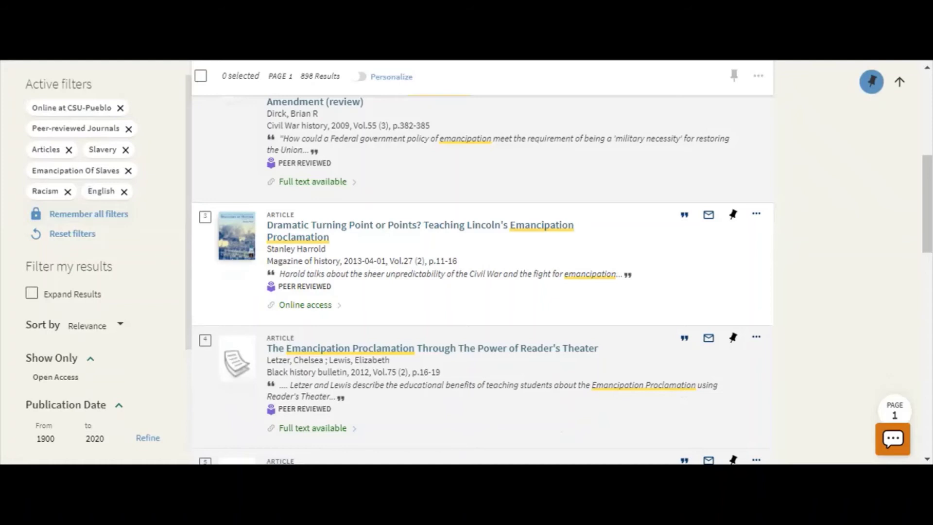
- Open the library's Research Guides and expand the History subject in the list of guides by subject
drag(928, 204, 927, 122)
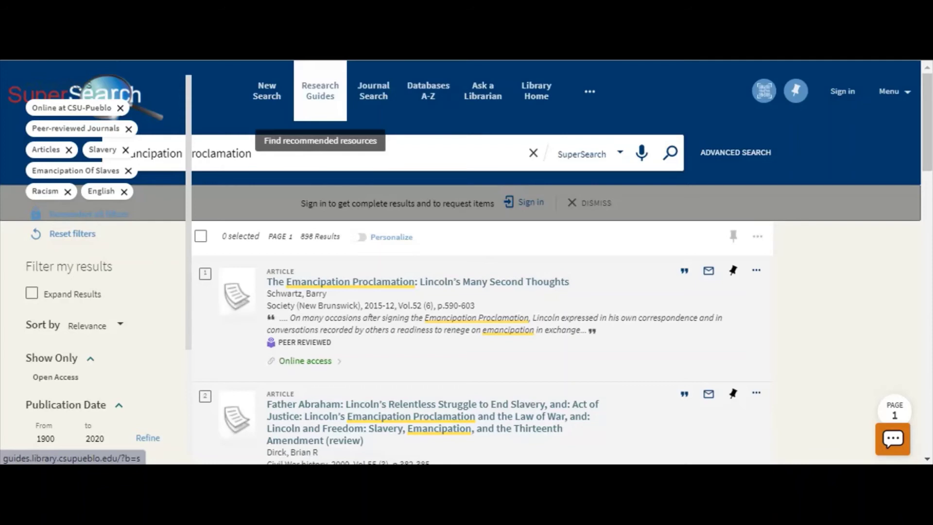
click(321, 91)
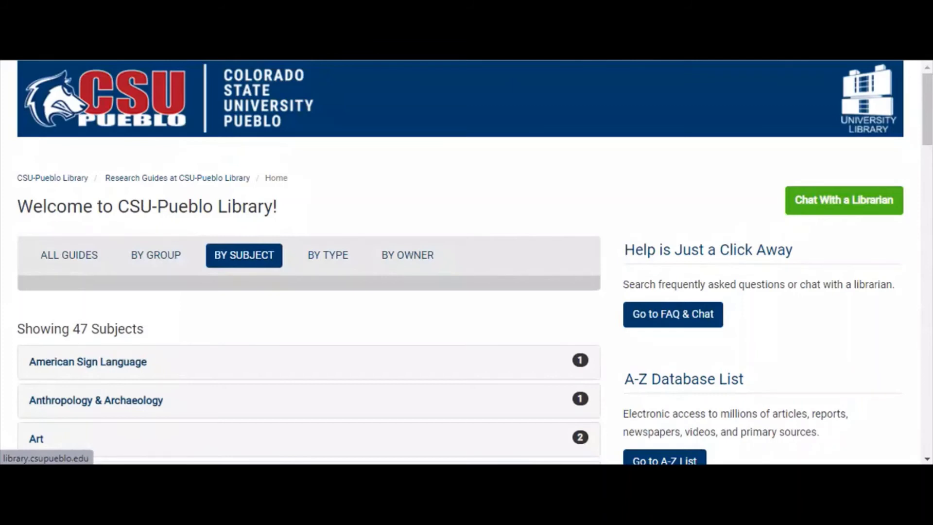
scroll(467, 263, down, 3)
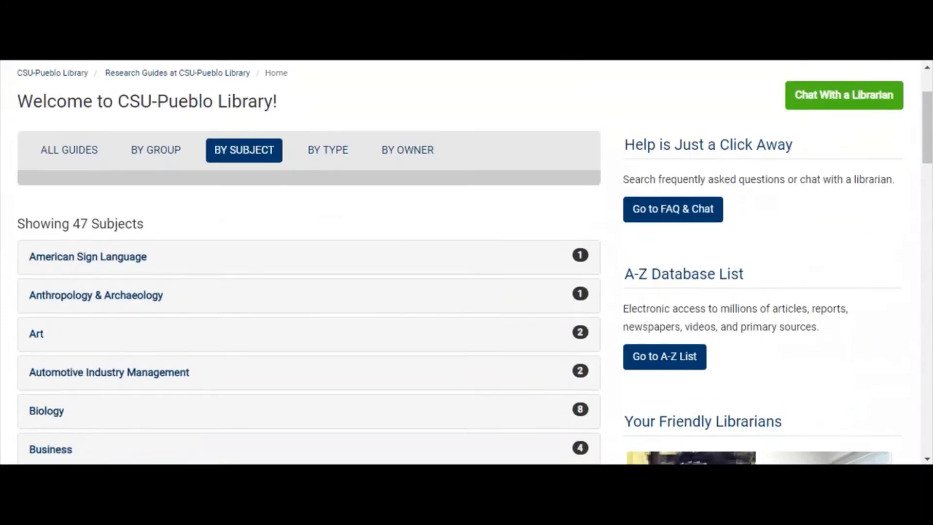
scroll(36, 160, down, 3)
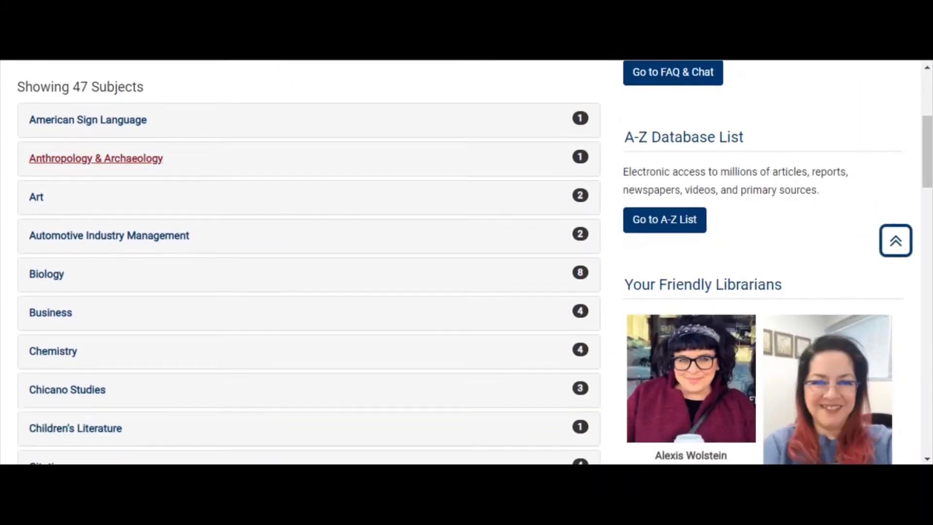
scroll(36, 166, down, 1)
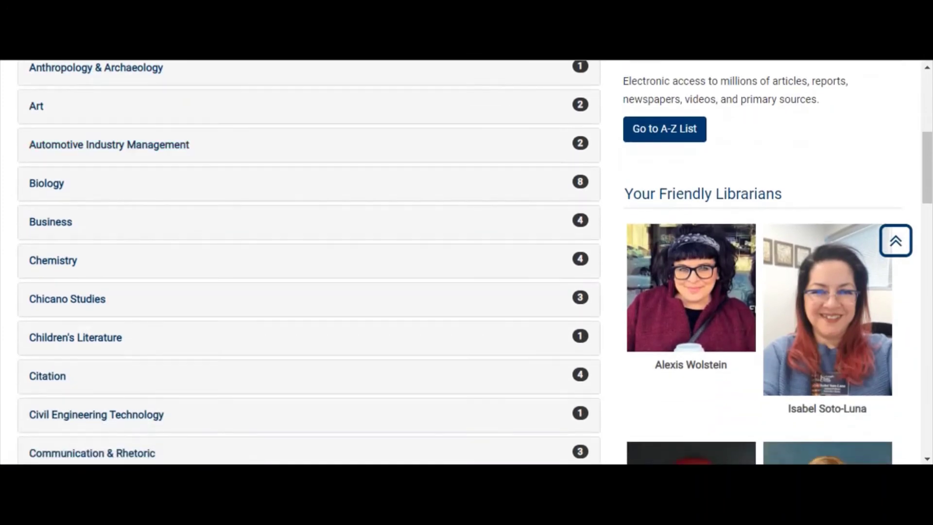
scroll(37, 155, down, 3)
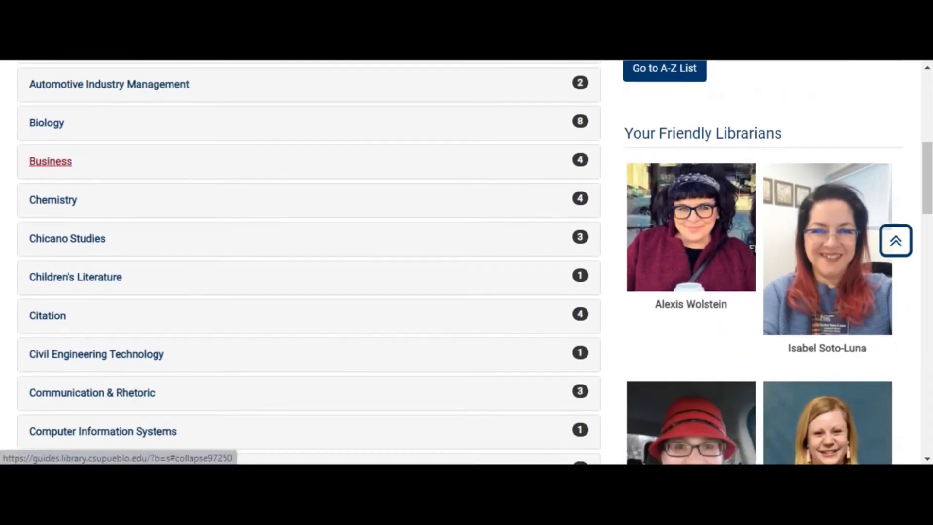
scroll(467, 263, down, 1)
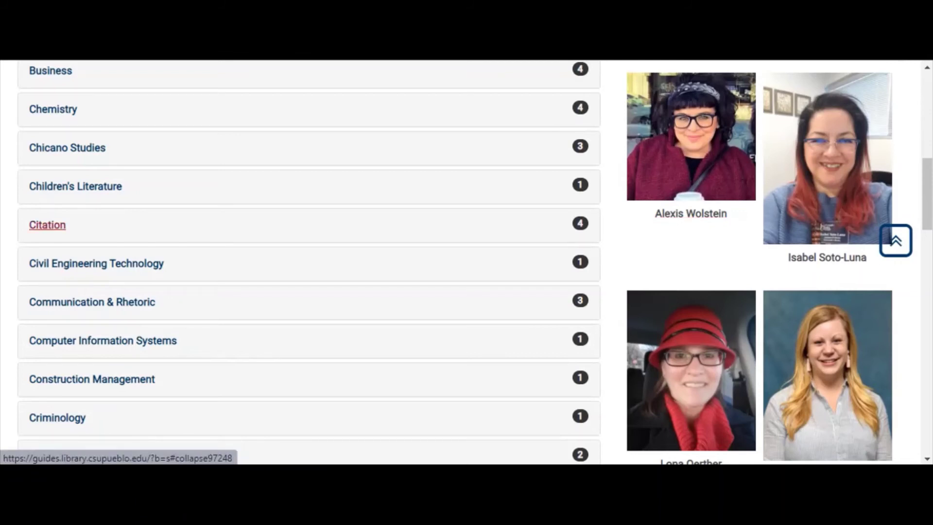
scroll(48, 224, down, 5)
scroll(48, 216, down, 7)
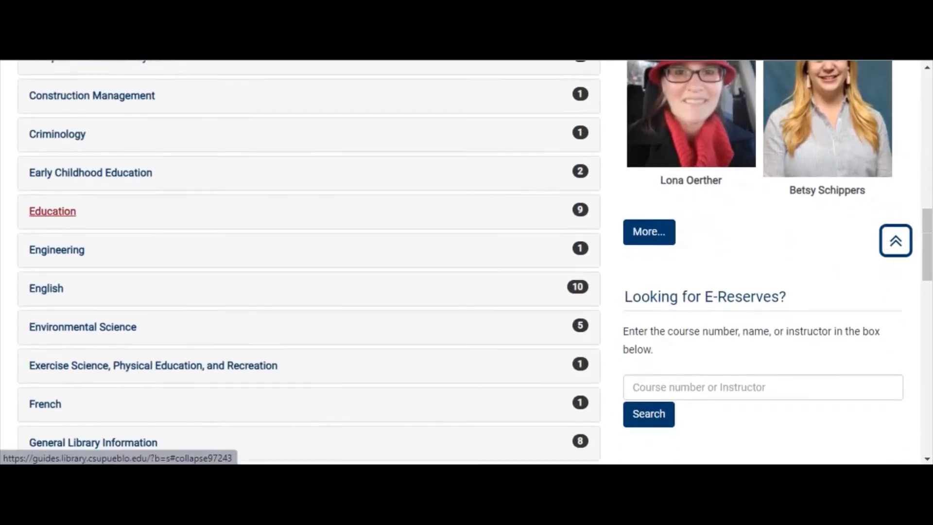
scroll(48, 225, down, 2)
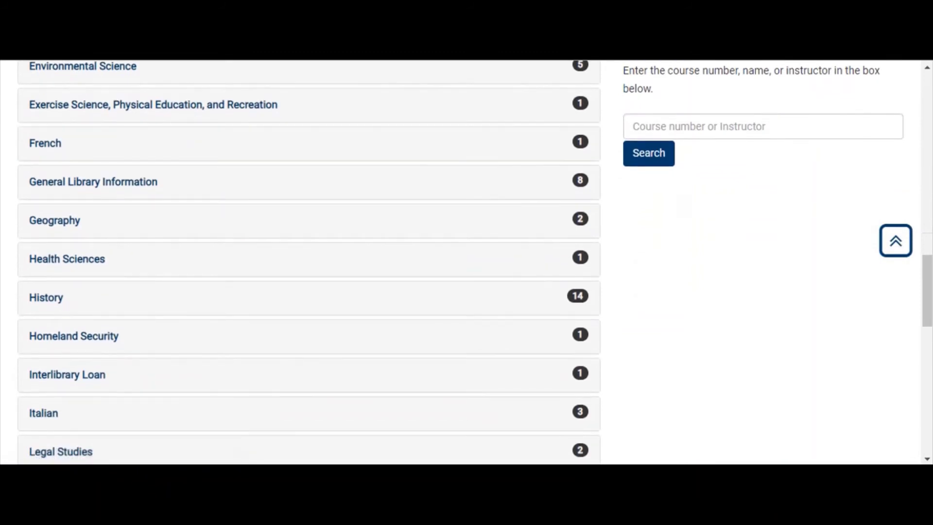
click(46, 267)
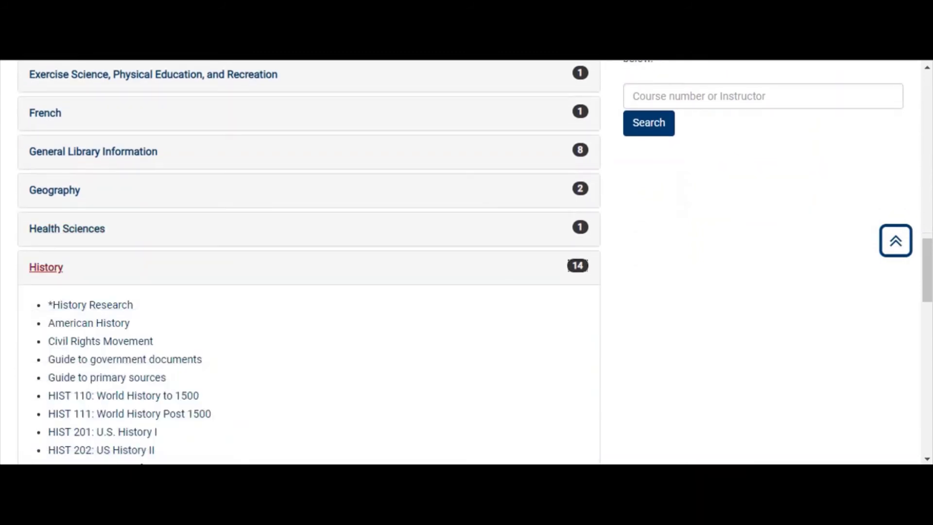
- Open the HIST 201: U.S. History I guide and look over its Getting started page and its other sections
scroll(311, 262, down, 3)
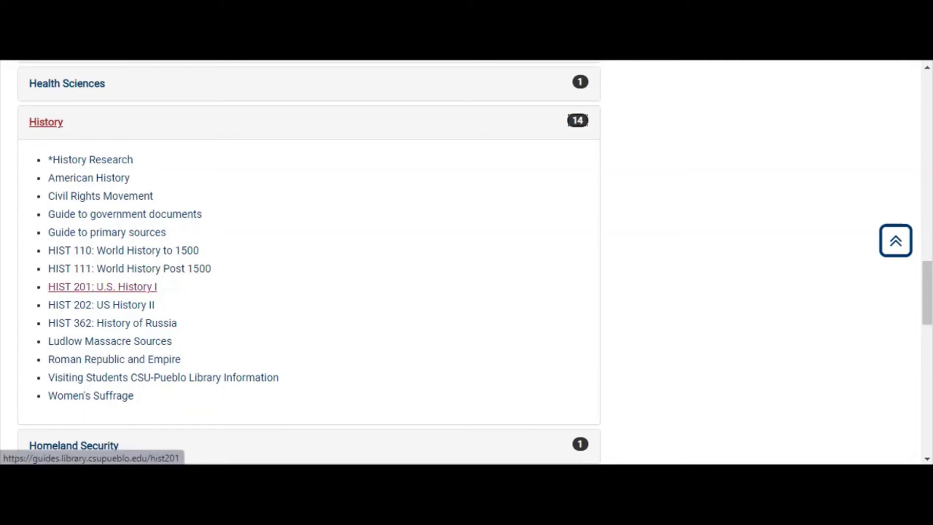
click(103, 286)
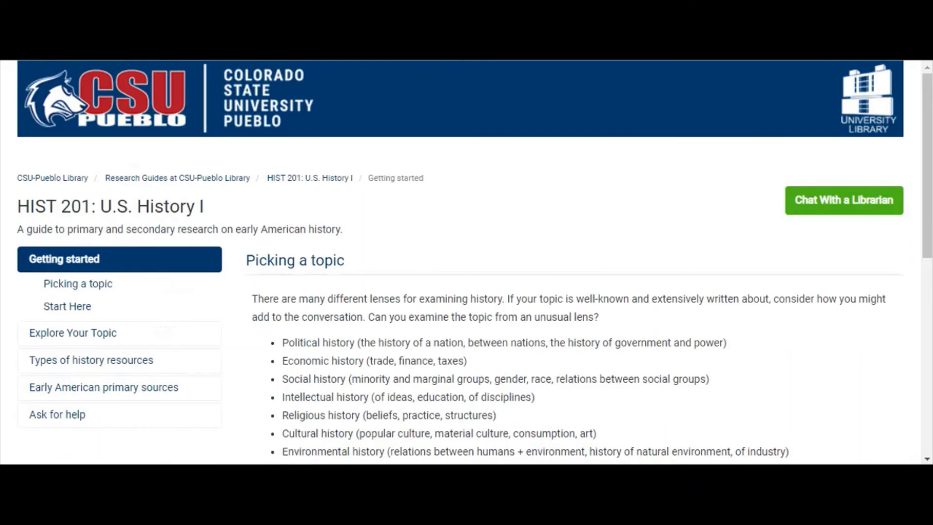
scroll(466, 263, down, 2)
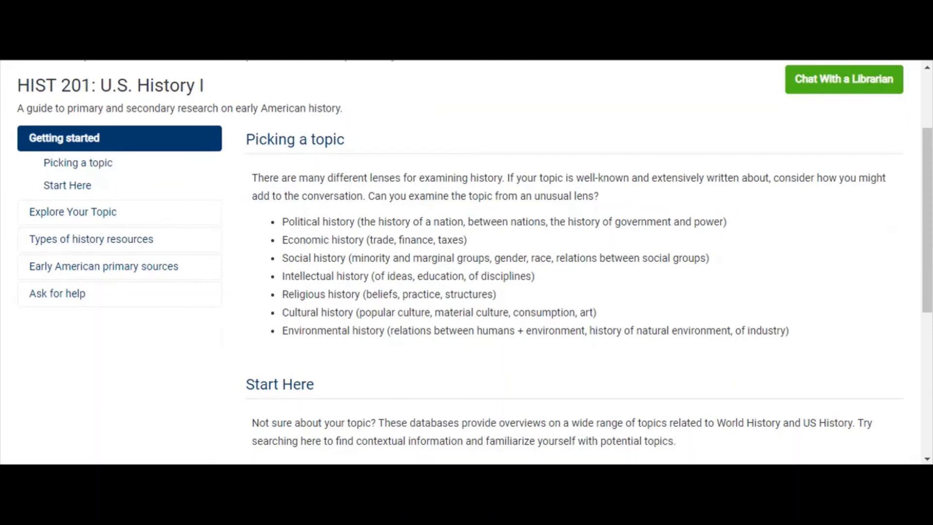
click(97, 212)
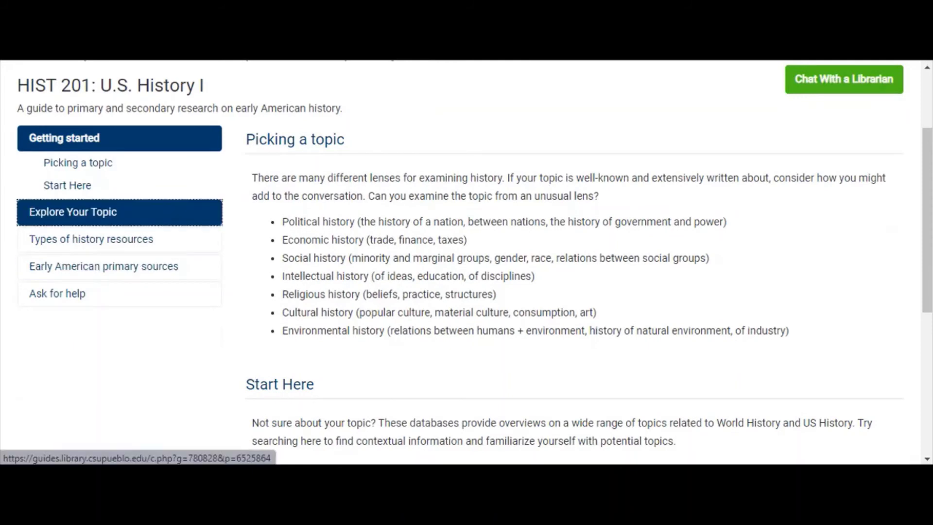
key(Tab)
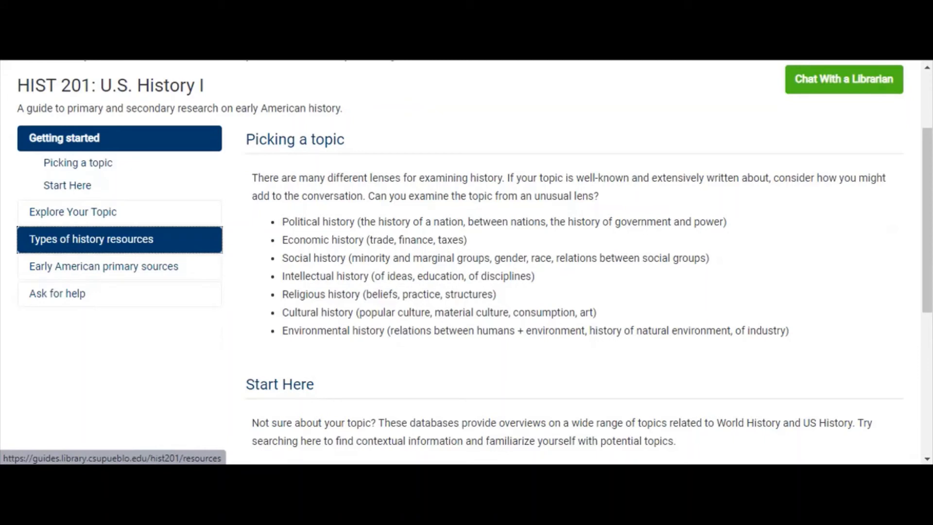
key(Tab)
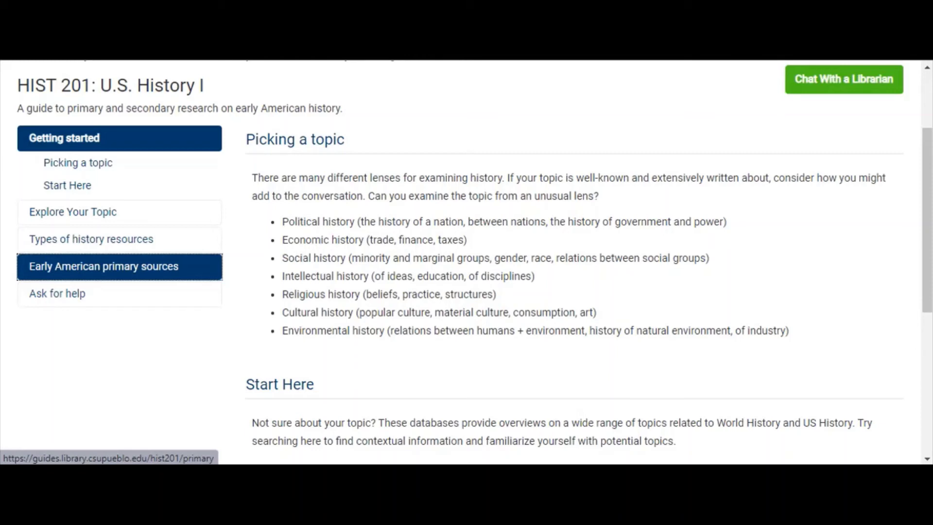
- Open the U.S. History in Context database from the guide's Start Here list and search it for the Emancipation Proclamation topic
scroll(467, 263, down, 5)
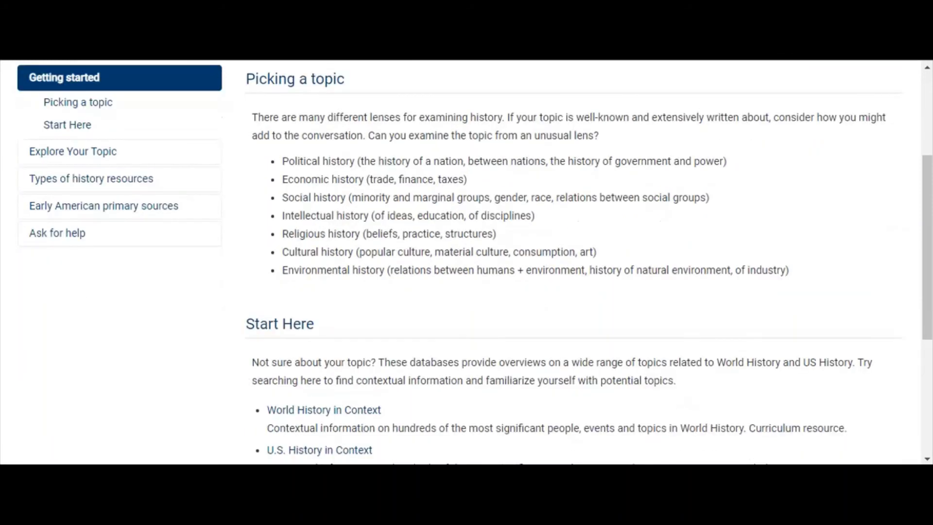
scroll(467, 263, down, 4)
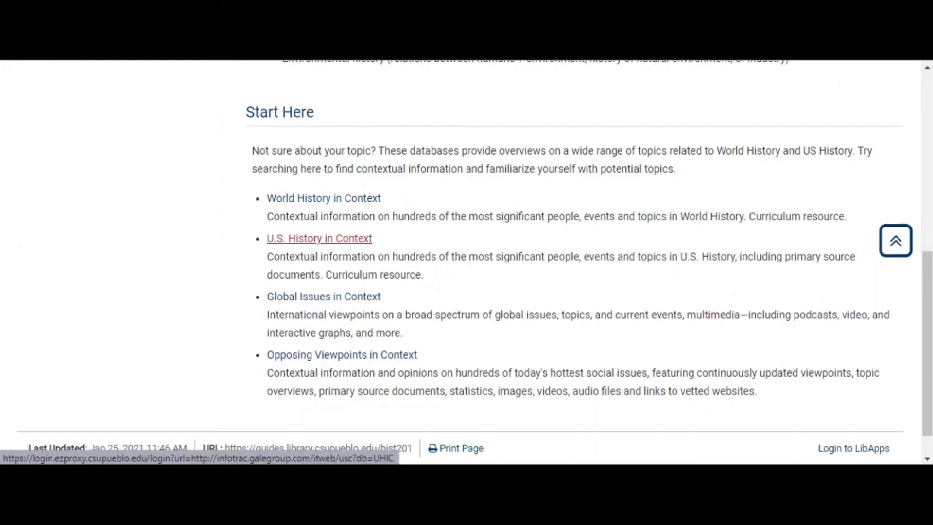
click(319, 238)
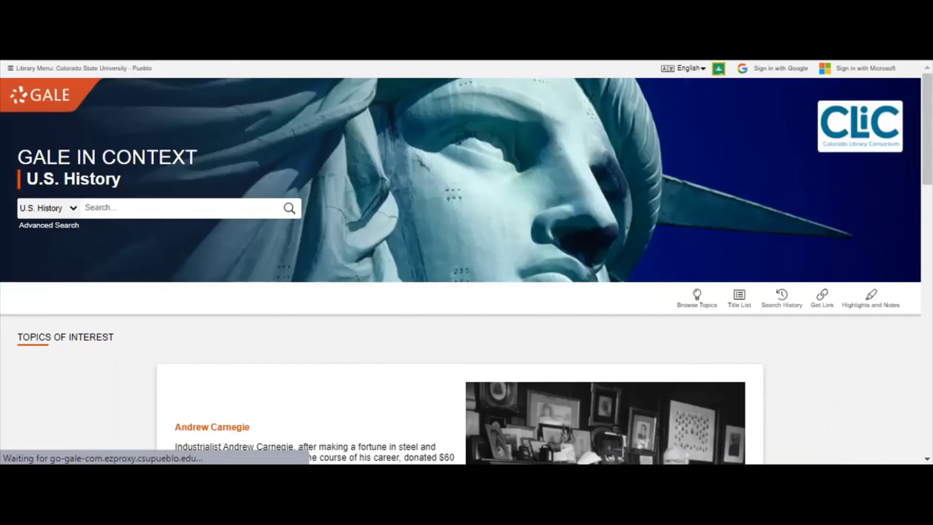
click(181, 208)
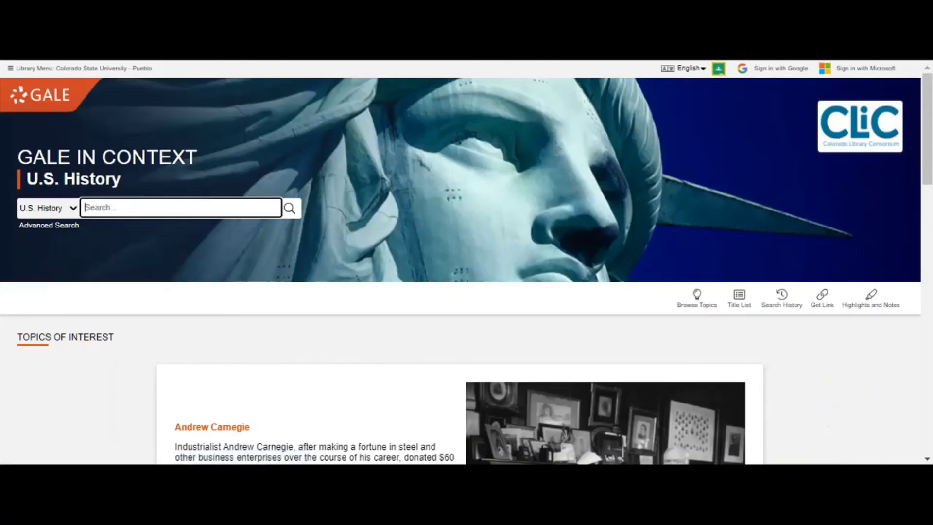
text(emar)
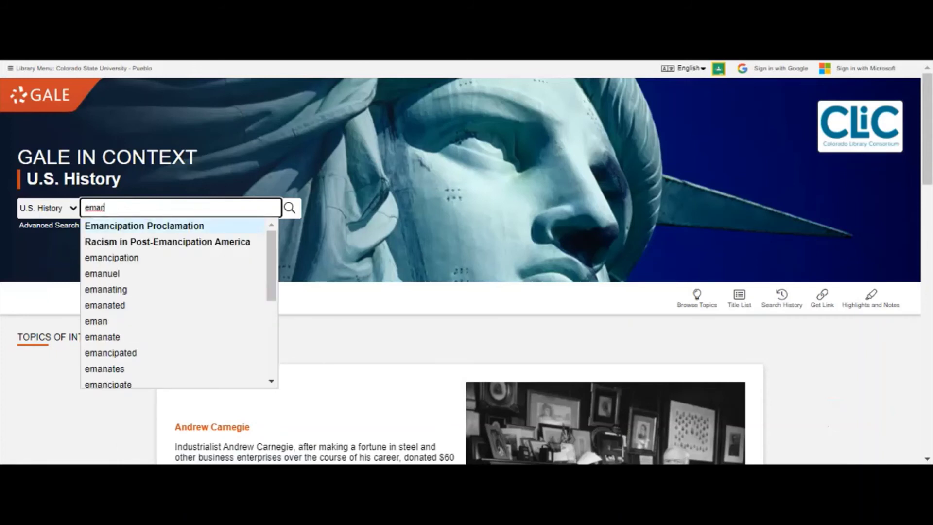
key(Return)
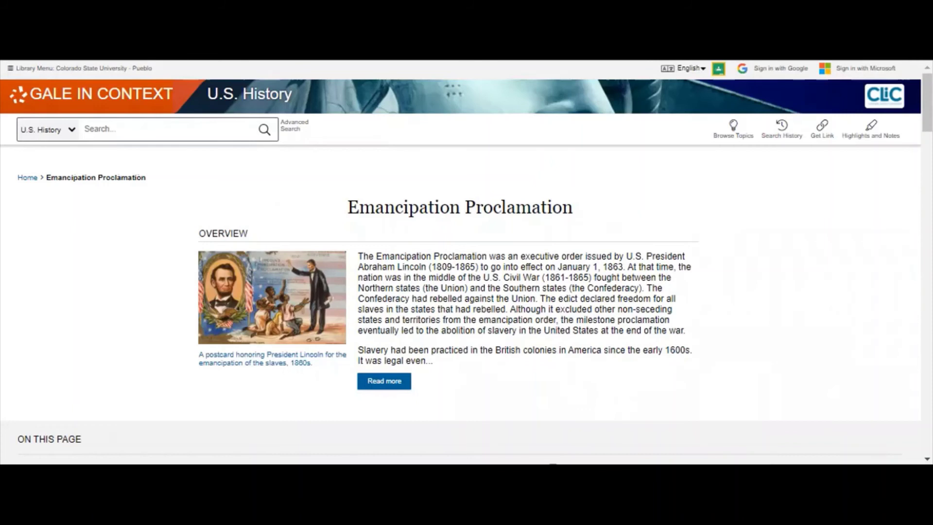
- Open the full Emancipation Proclamation overview article, look through its text, and return to the topic page
click(385, 381)
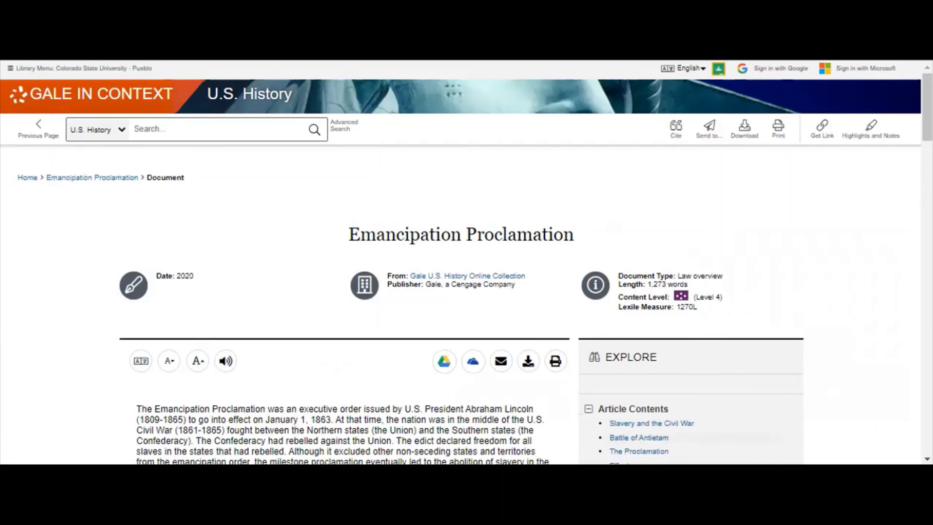
scroll(703, 306, down, 3)
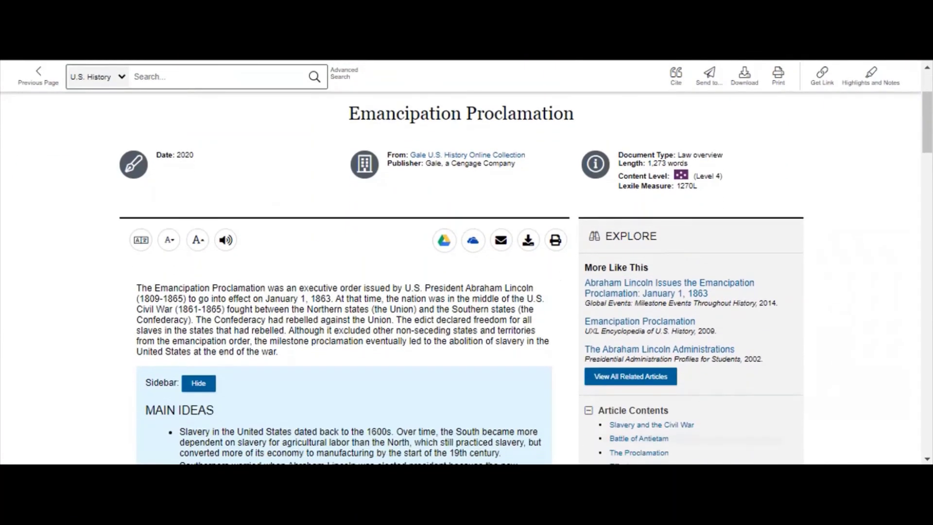
scroll(467, 263, down, 1)
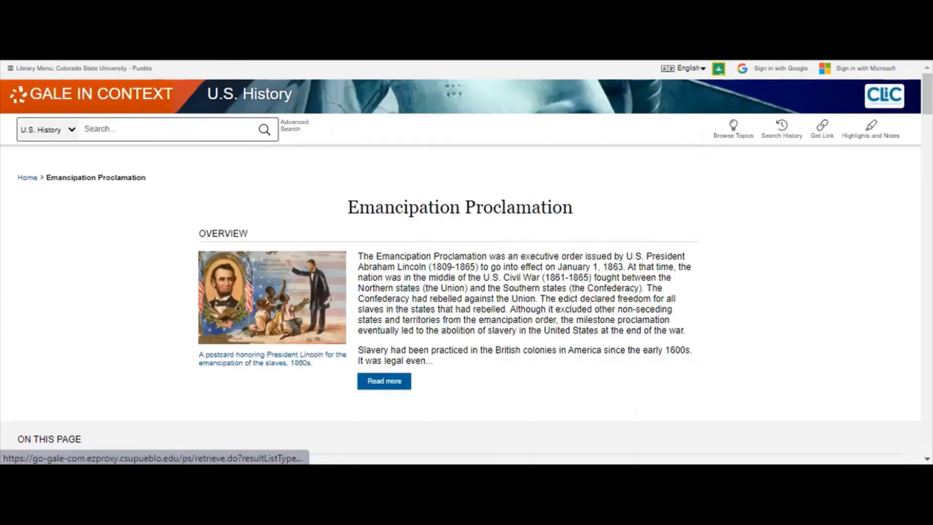
- Review the topic page's content categories and its Featured Content and Academic Journals results
scroll(466, 262, down, 2)
scroll(467, 275, down, 1)
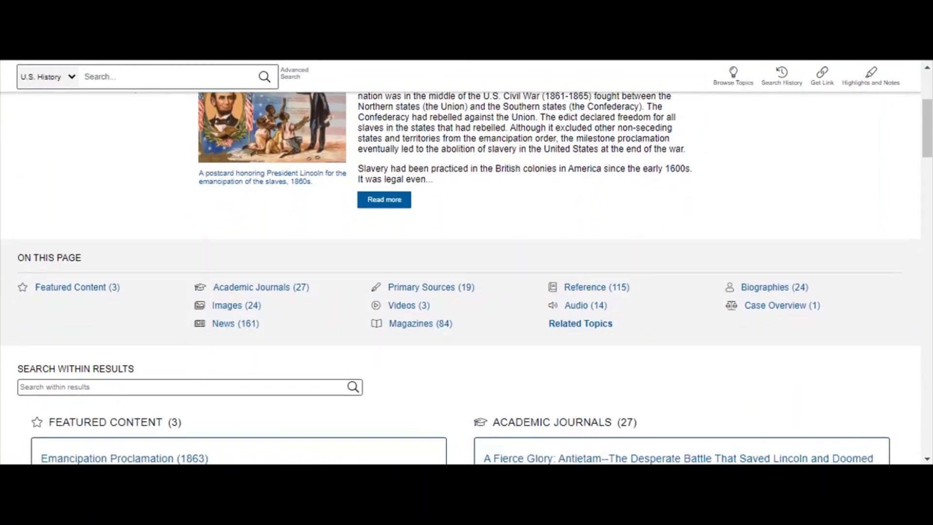
scroll(467, 274, down, 1)
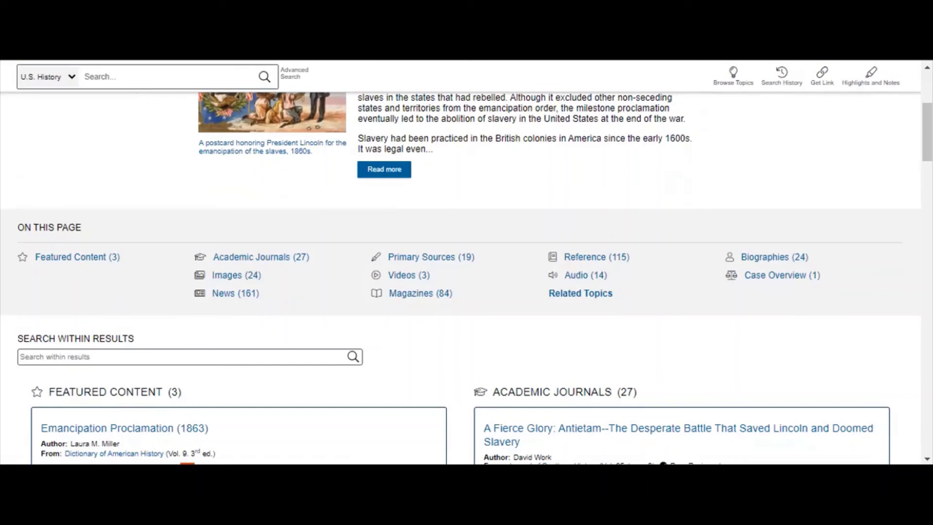
scroll(467, 274, down, 2)
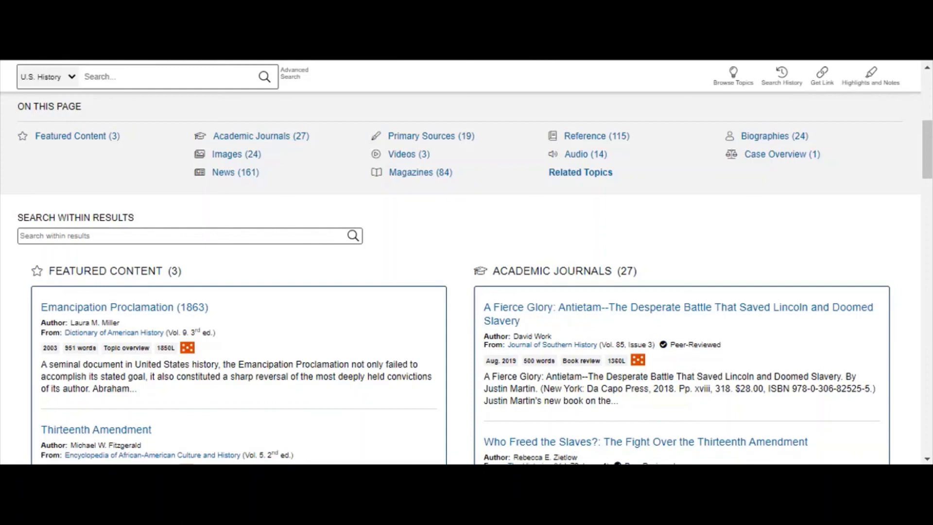
- Return to the HIST 201 guide, open its Ask for help page, and review the research help desk and librarian contact details
key(ctrl+shift+Tab)
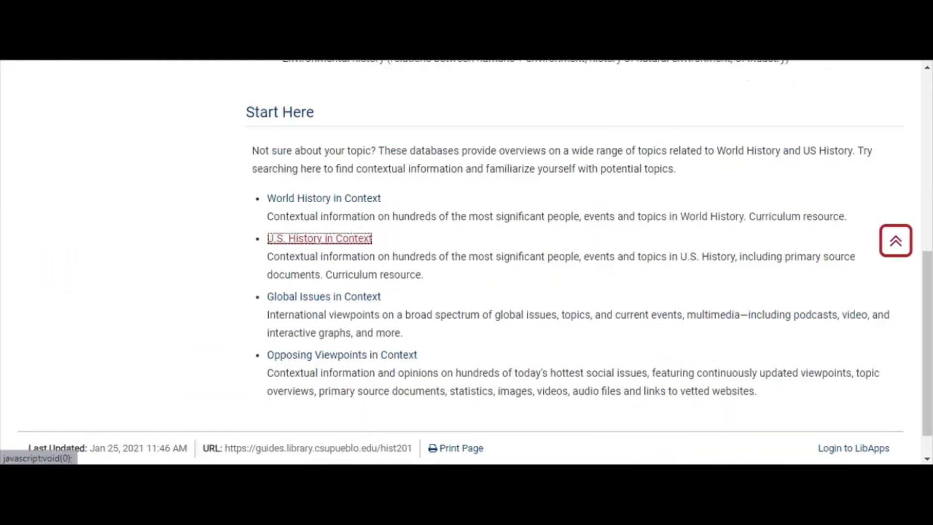
click(896, 241)
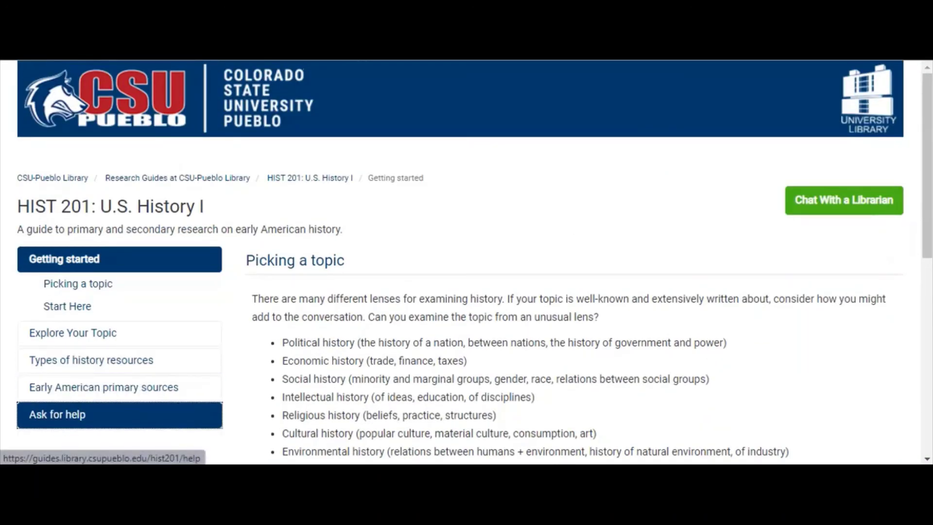
key(Return)
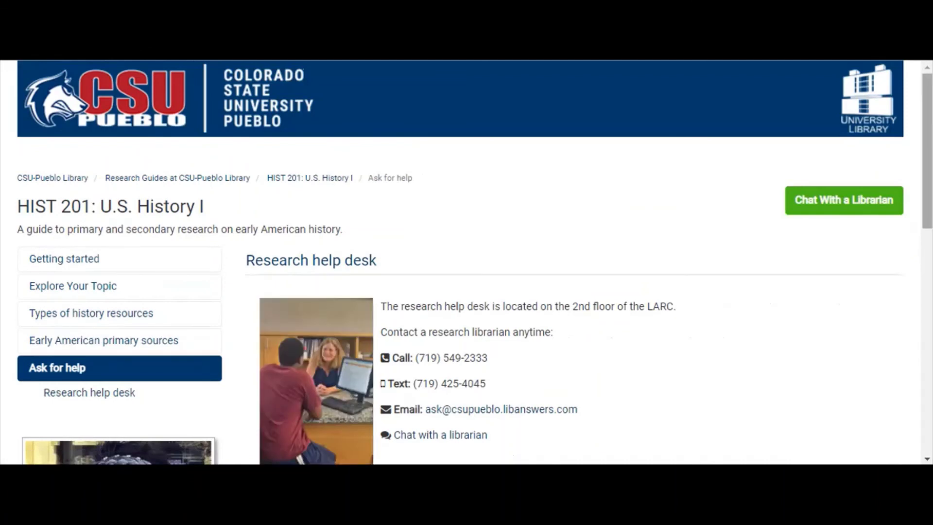
scroll(467, 262, down, 3)
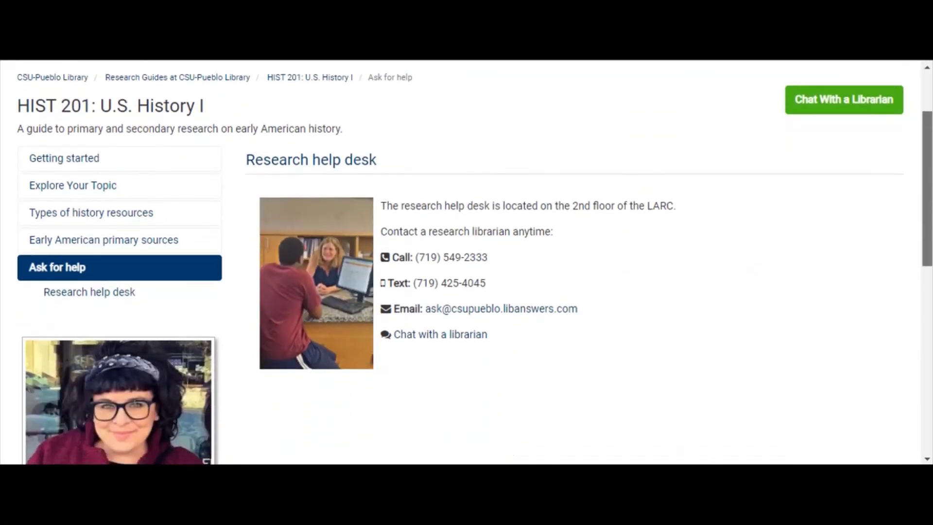
scroll(467, 263, down, 2)
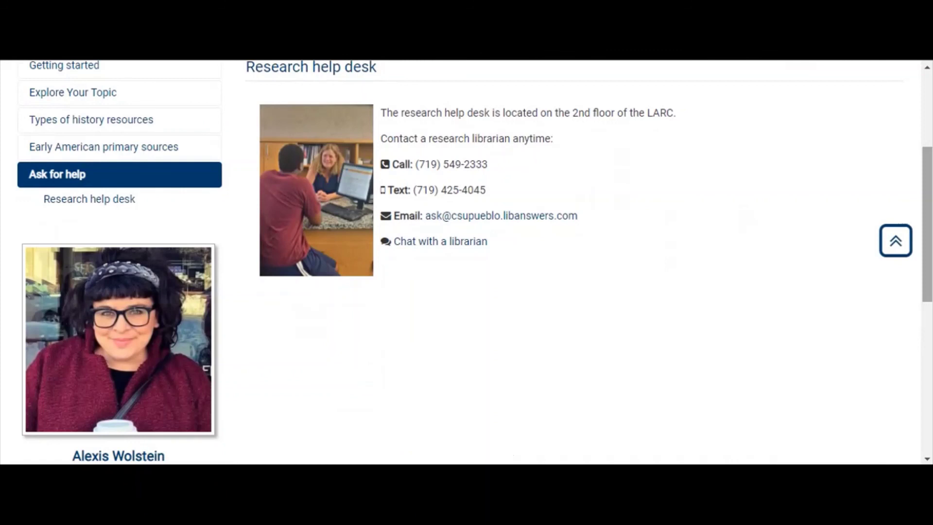
scroll(517, 451, down, 3)
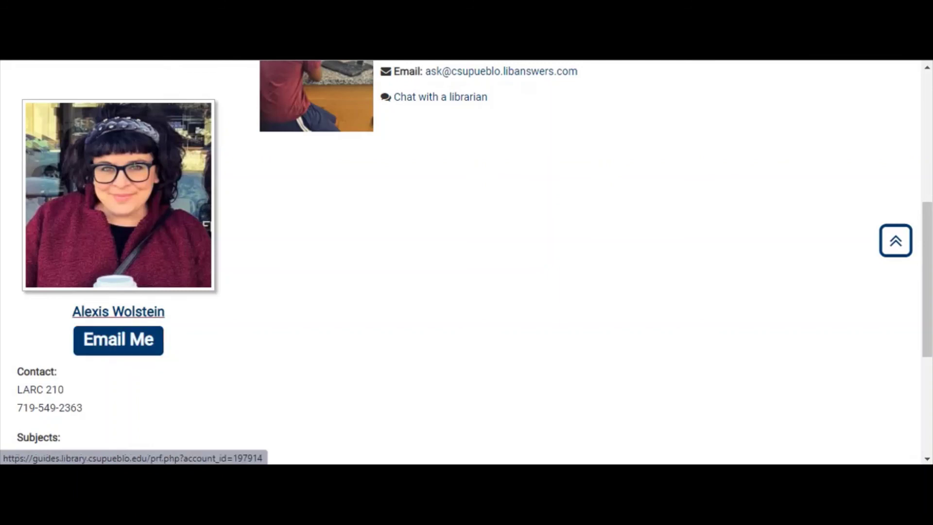
- Go to the University Library home page and open its Chat with a Librarian service
click(896, 240)
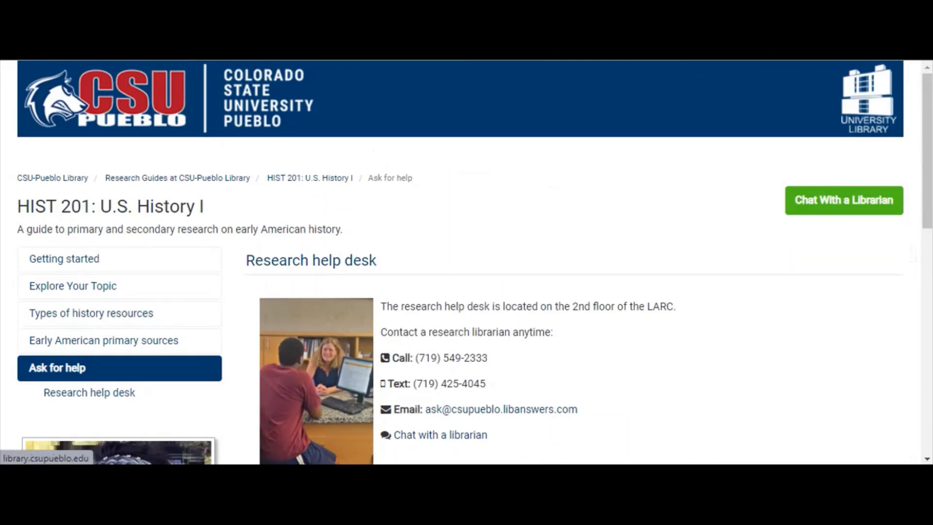
click(869, 99)
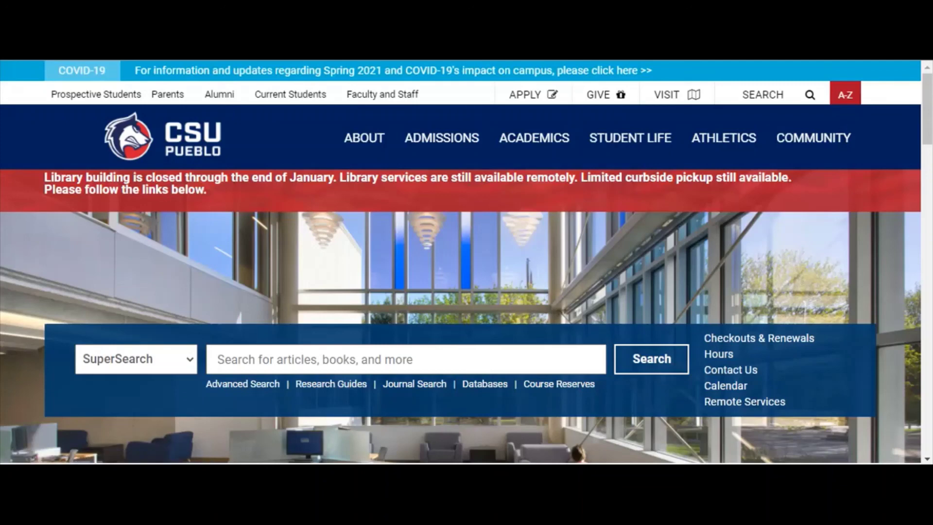
scroll(467, 268, down, 4)
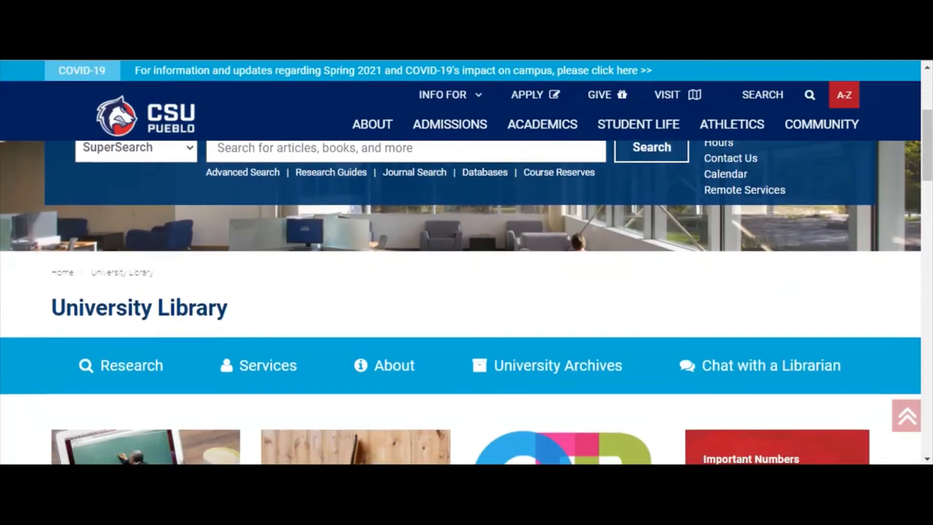
scroll(771, 276, down, 2)
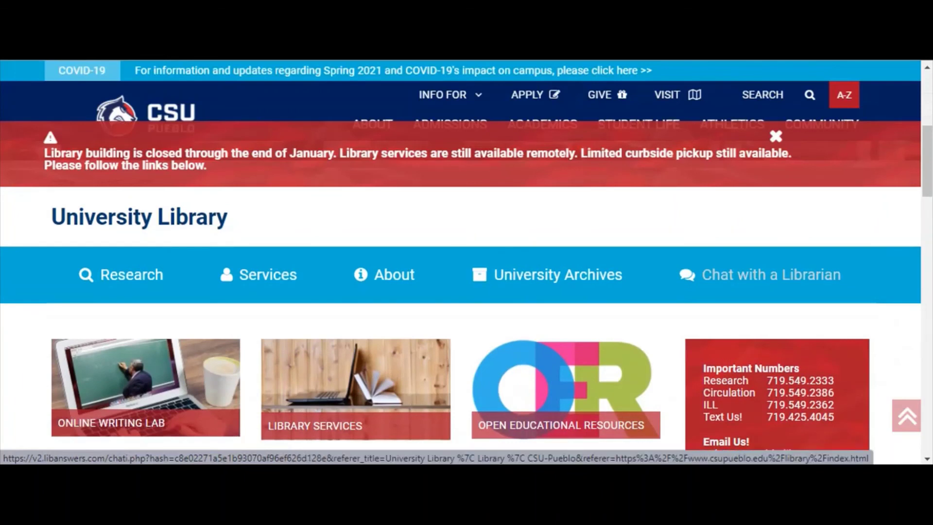
click(771, 275)
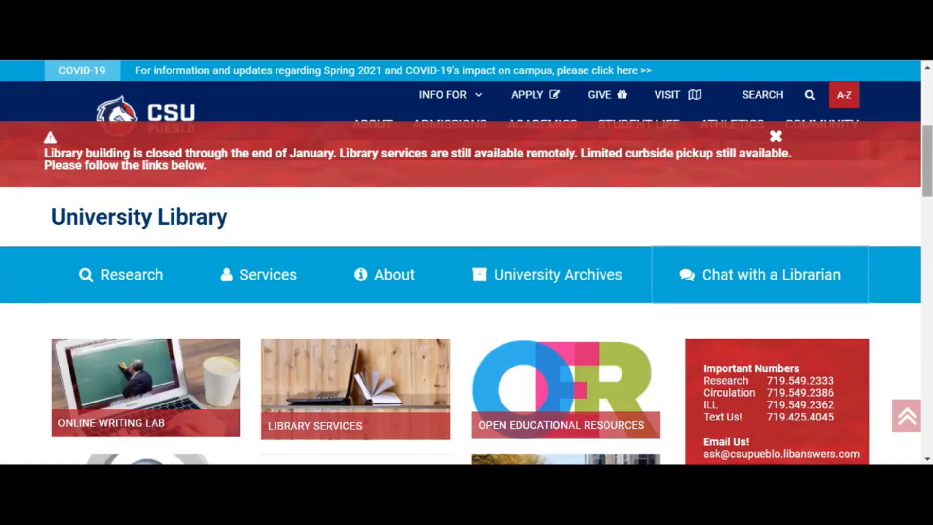
- Open the library's Contact Us page and find the CHASS & Honors liaison librarian's entry in the staff list
scroll(467, 291, up, 2)
scroll(467, 292, up, 5)
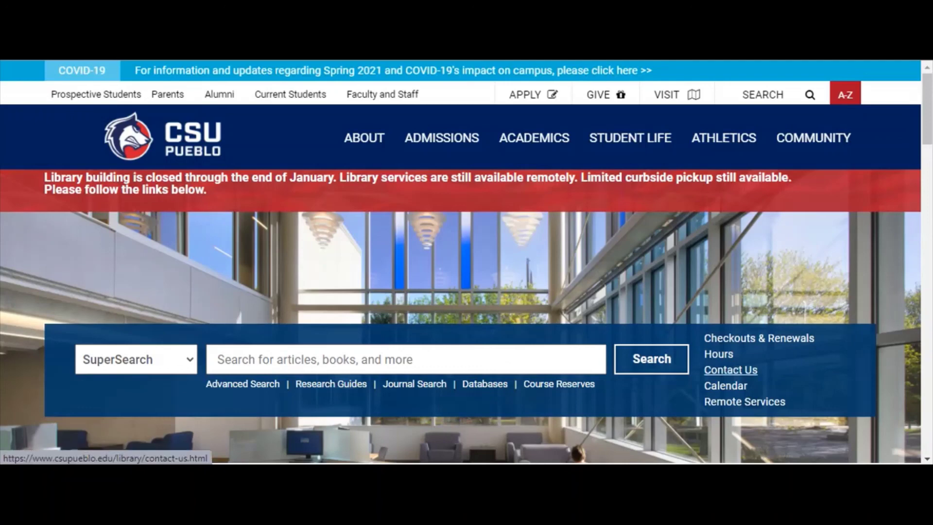
click(731, 370)
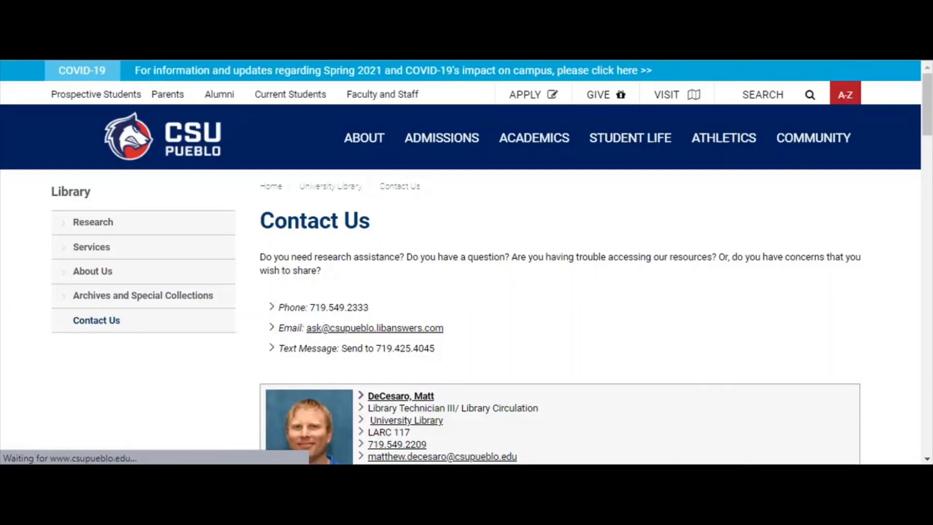
scroll(559, 301, down, 20)
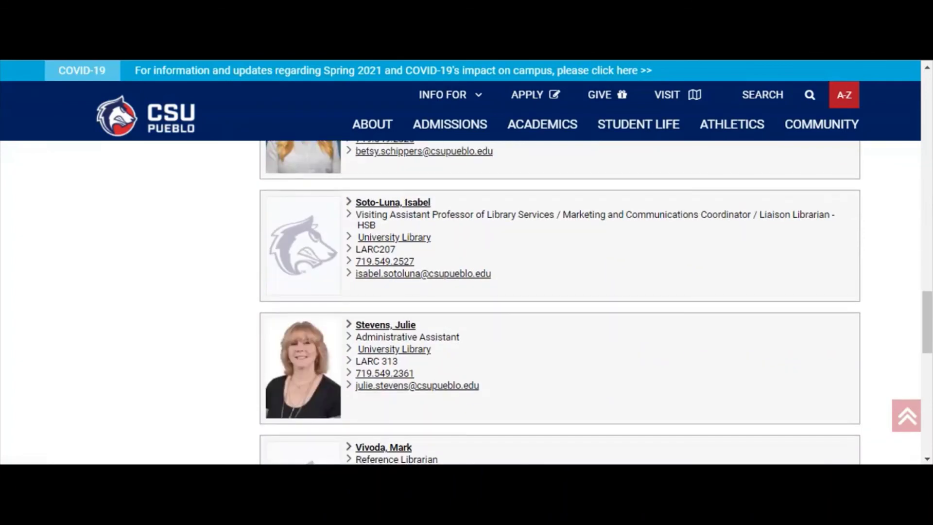
scroll(559, 301, down, 7)
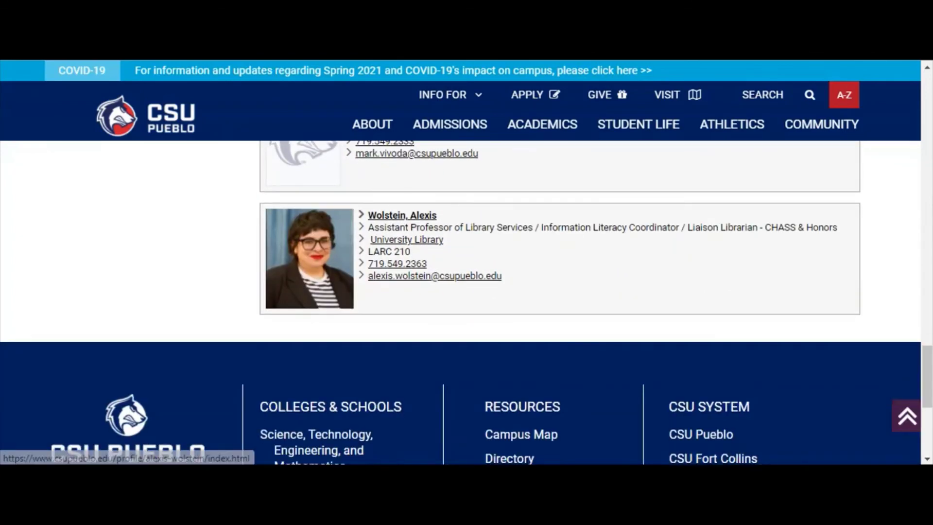